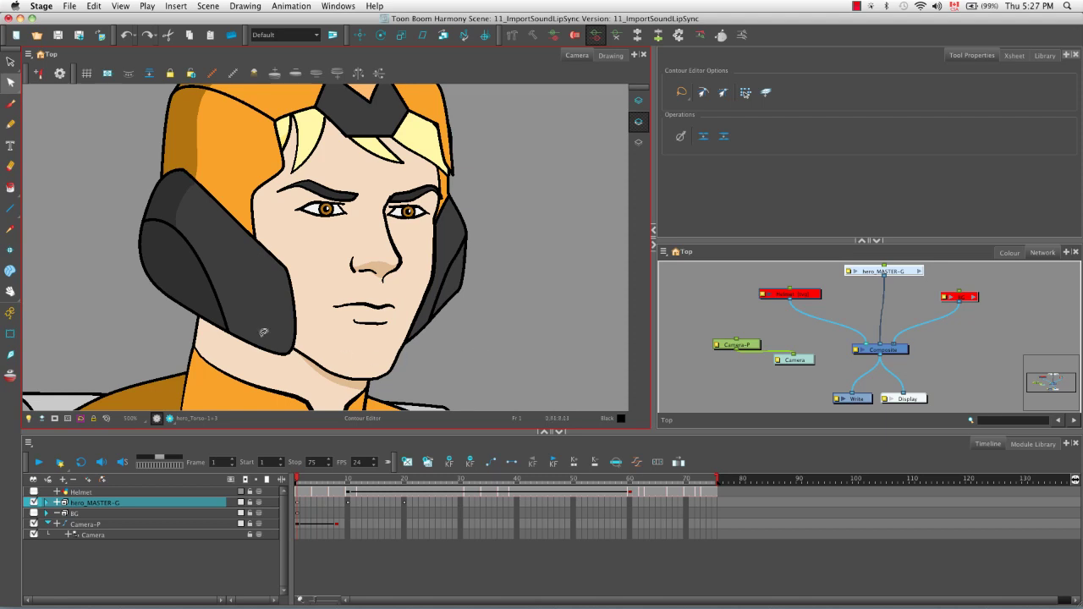
Look through File > Import and the Timeline's import options, closing both without importing.
{"action": "left_click", "coordinate": [67, 7]}
{"action": "mouse_move", "coordinate": [66, 126]}
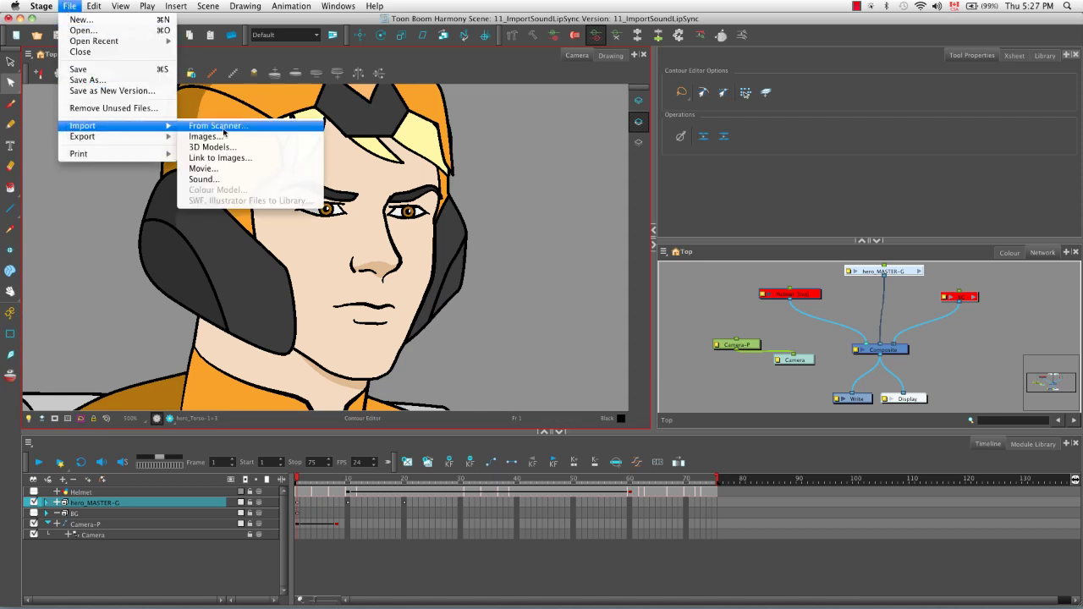
{"action": "left_click", "coordinate": [82, 245]}
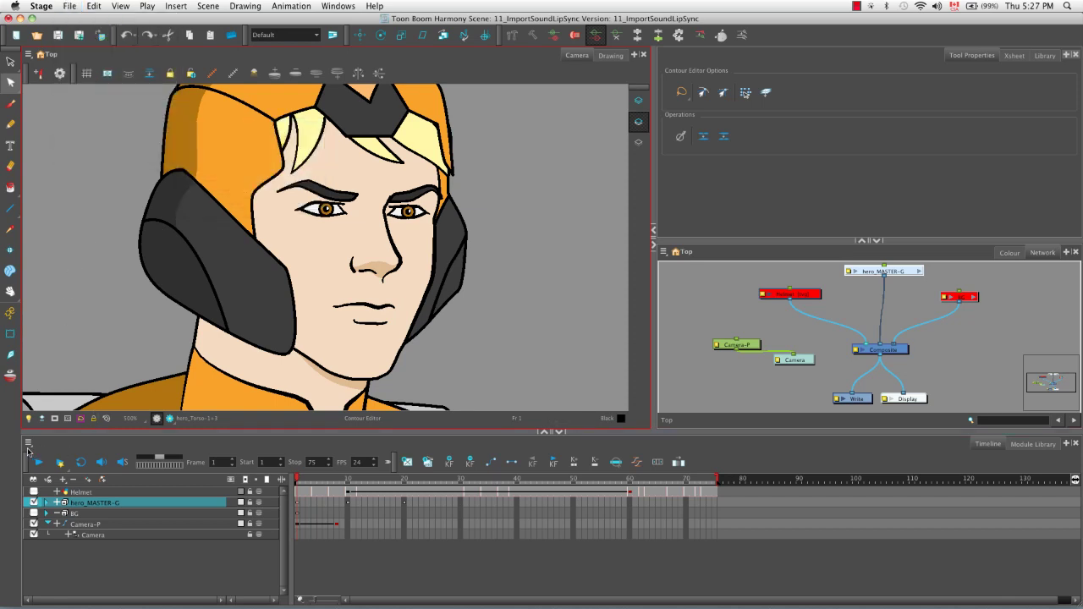
{"action": "left_click", "coordinate": [28, 443]}
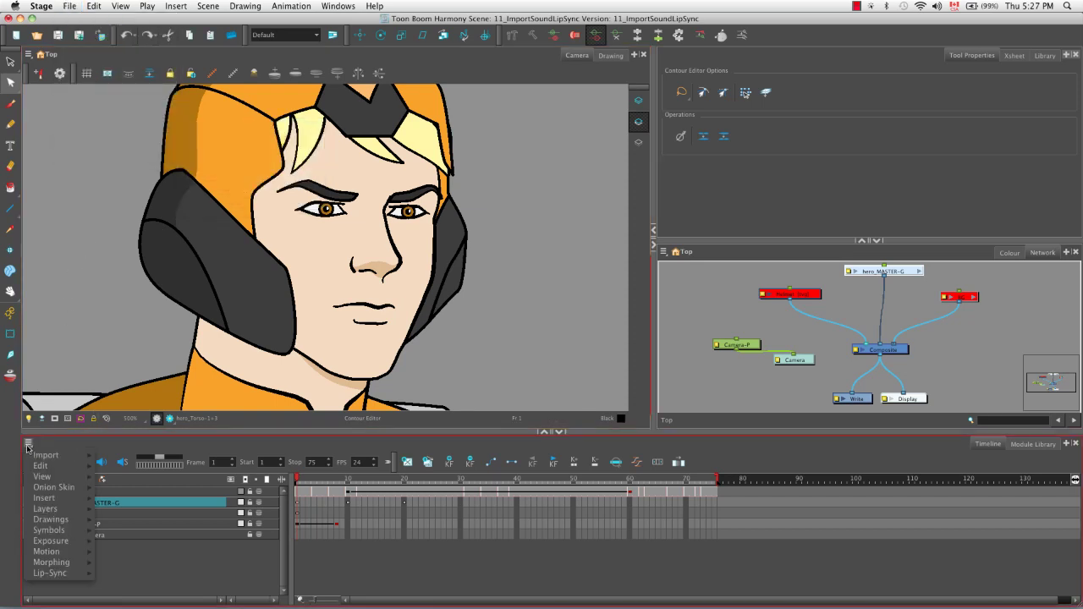
{"action": "mouse_move", "coordinate": [38, 456]}
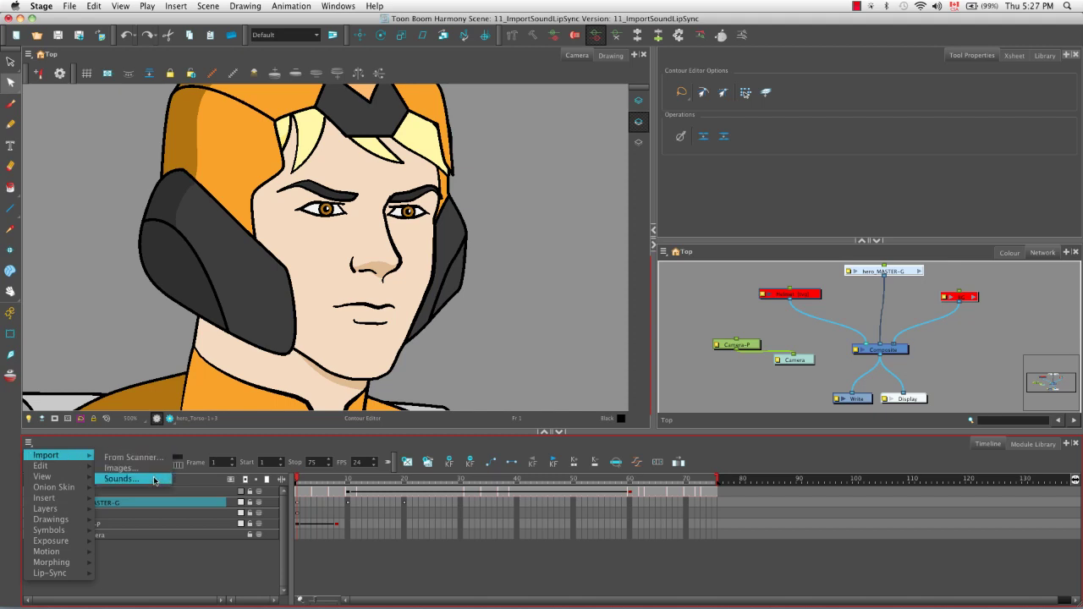
{"action": "left_click", "coordinate": [507, 397]}
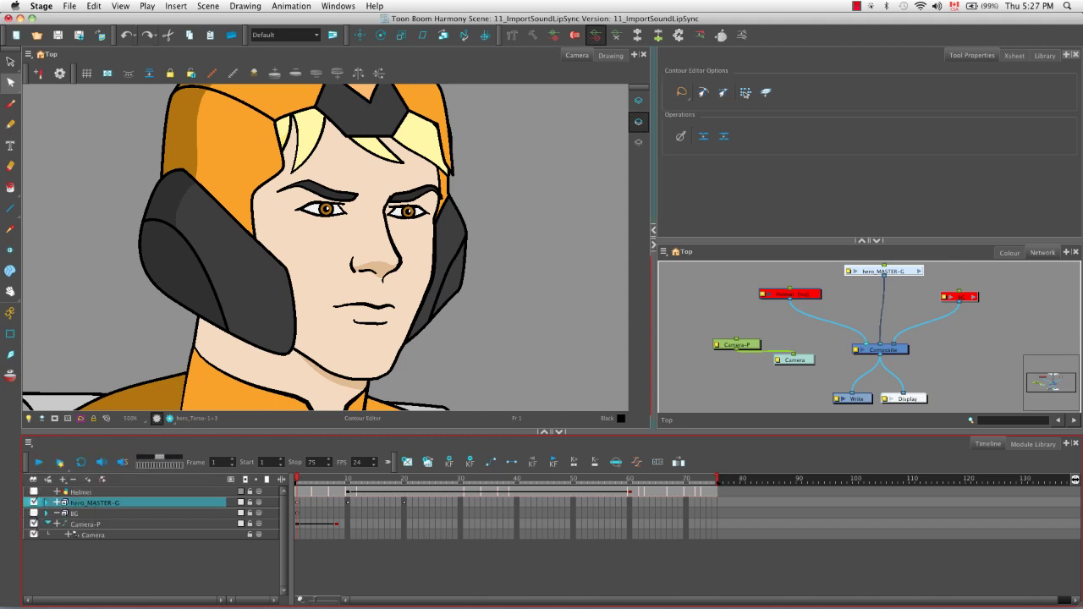
Switch the upper-right panel to the Xsheet and browse its command menu without choosing anything.
{"action": "left_click", "coordinate": [1014, 55]}
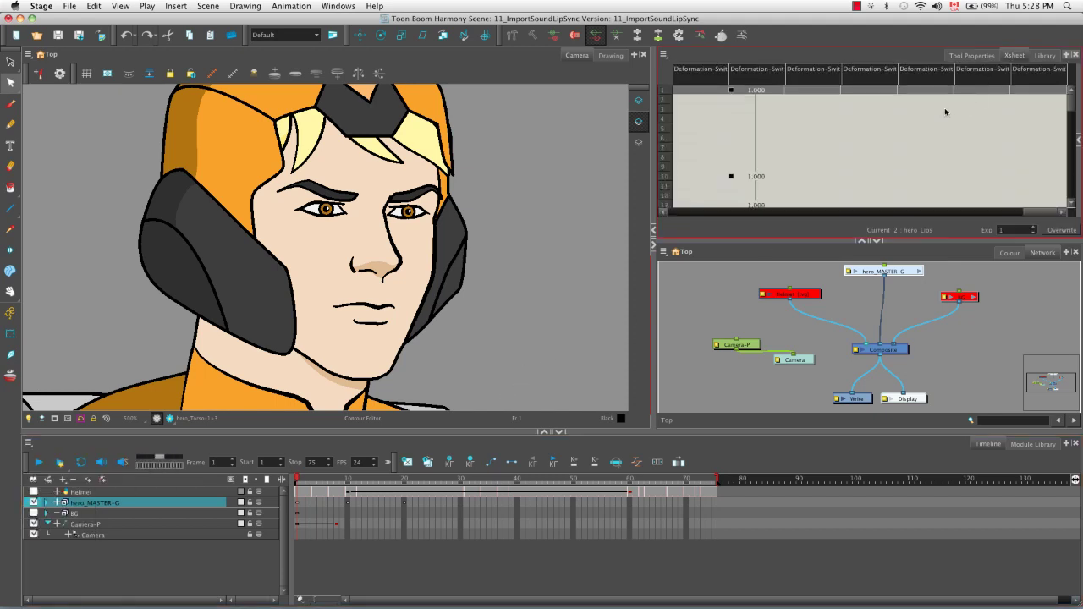
{"action": "left_click", "coordinate": [664, 54]}
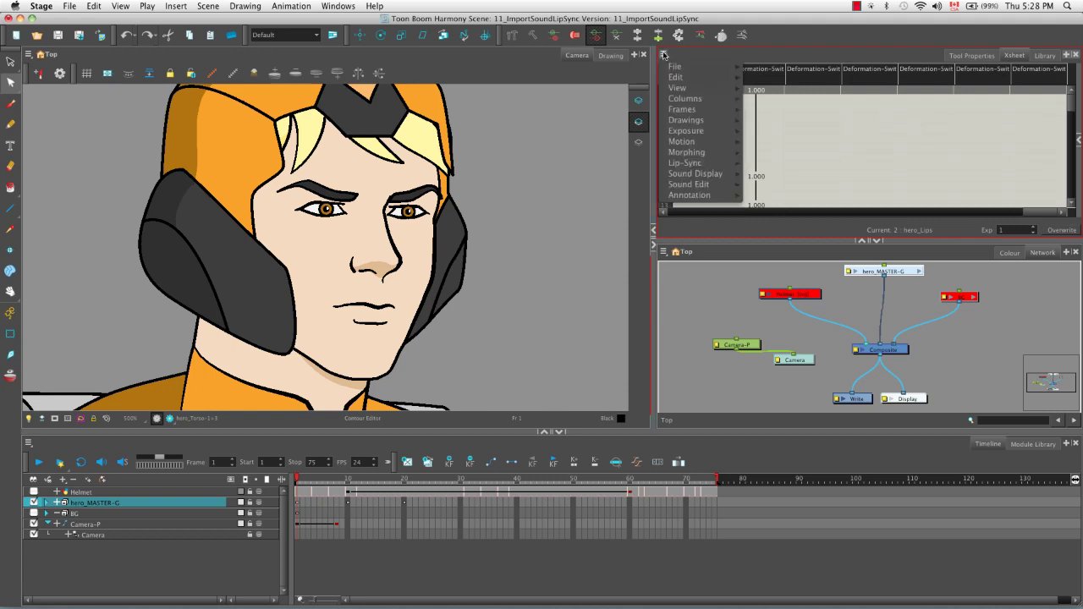
{"action": "mouse_move", "coordinate": [674, 66]}
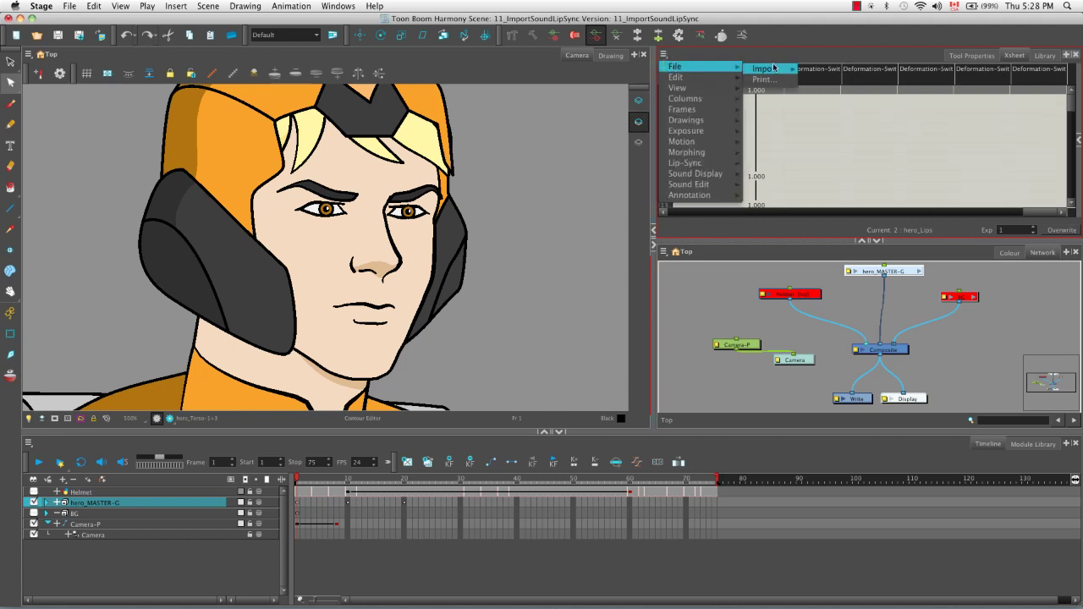
{"action": "mouse_move", "coordinate": [766, 68]}
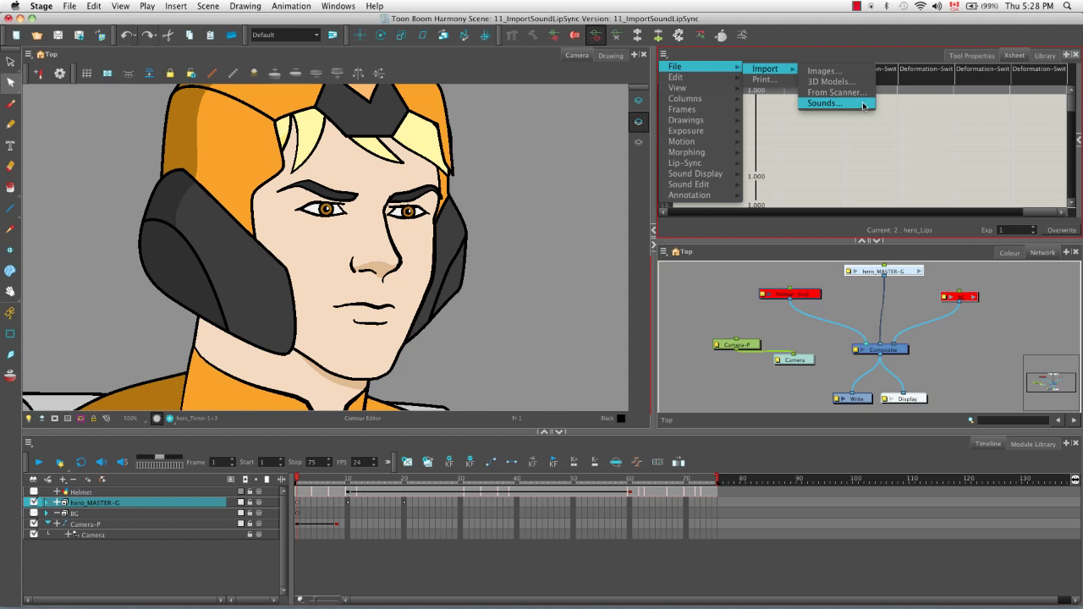
{"action": "left_click", "coordinate": [912, 55]}
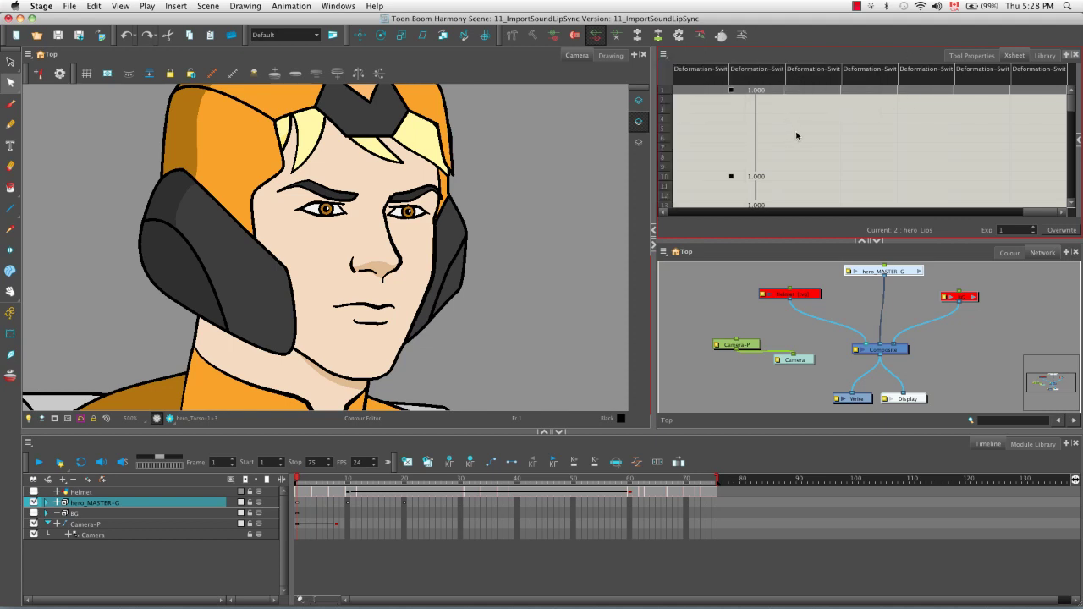
Import superhero.mp3 through the Xsheet's Import > Sounds command.
{"action": "right_click", "coordinate": [699, 94]}
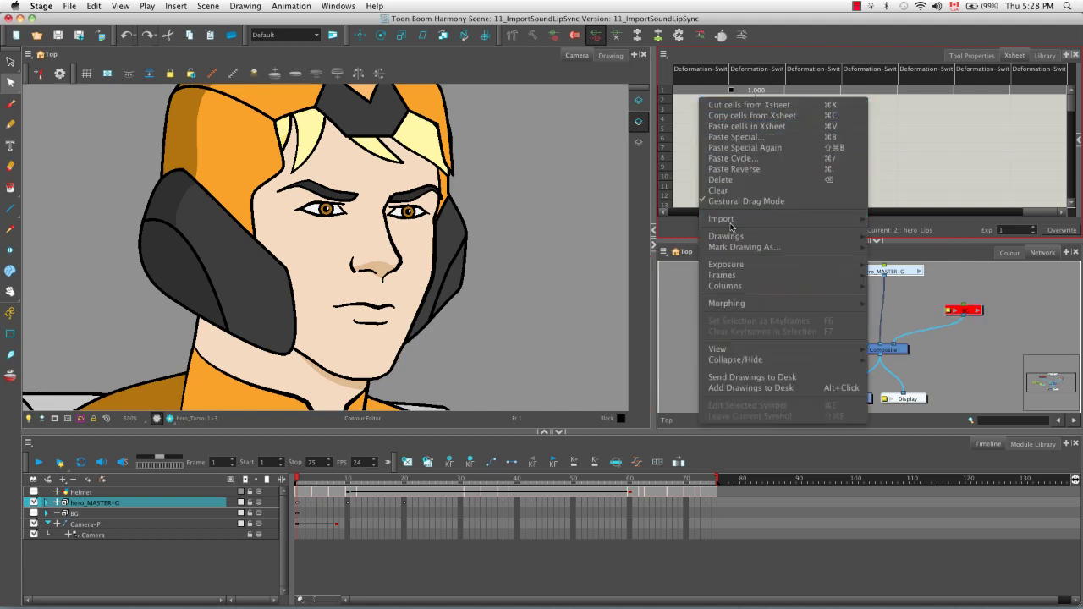
{"action": "mouse_move", "coordinate": [745, 222]}
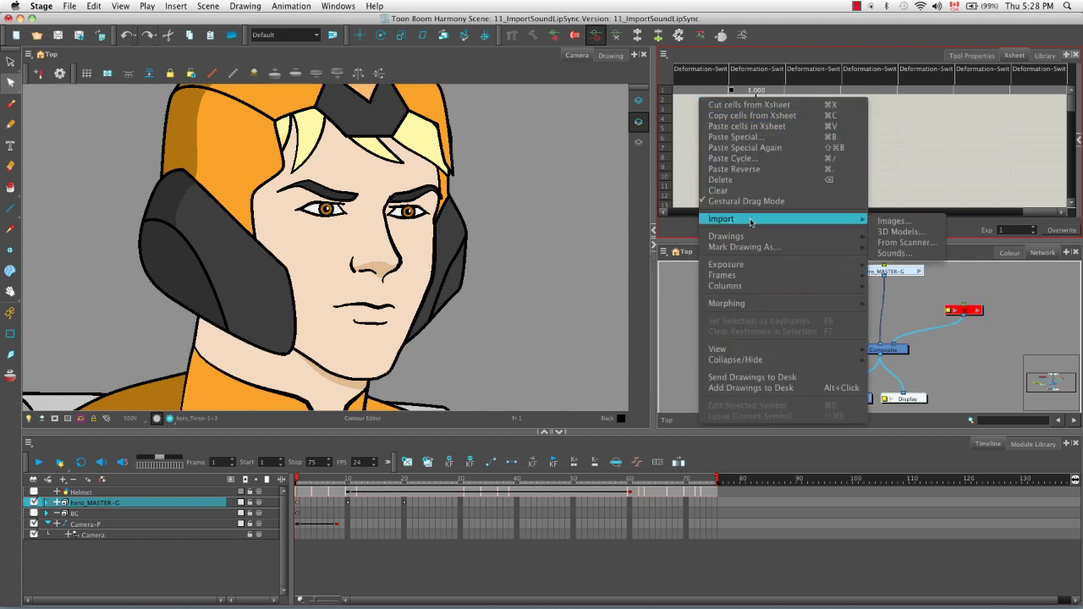
{"action": "left_click", "coordinate": [900, 254]}
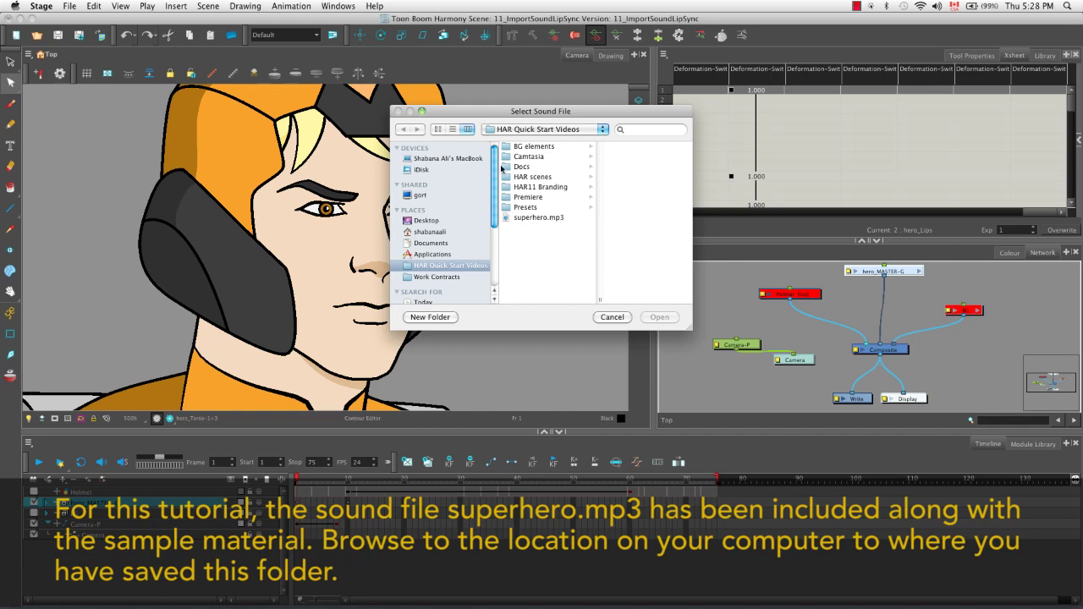
{"action": "left_click", "coordinate": [533, 219]}
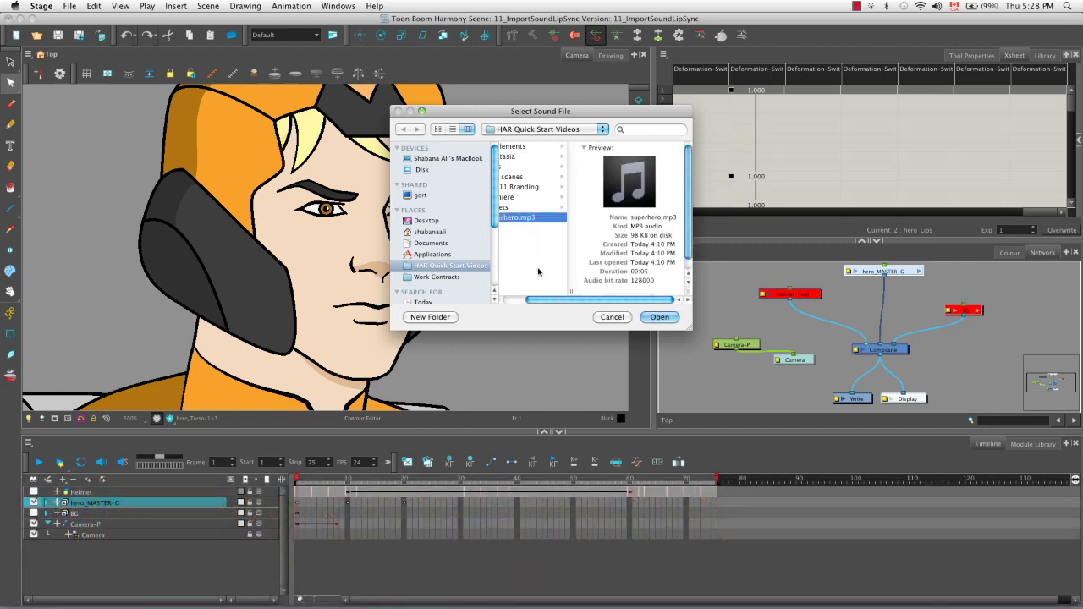
{"action": "left_click", "coordinate": [662, 317]}
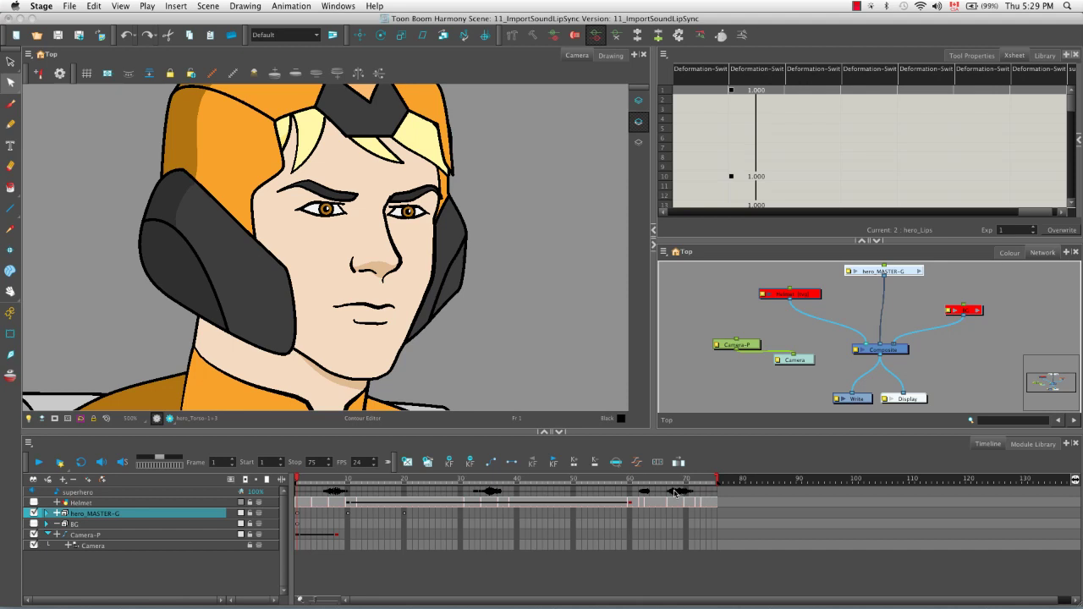
Select the superhero layer in the Timeline and scroll the Xsheet to its sound column.
{"action": "left_click", "coordinate": [180, 495]}
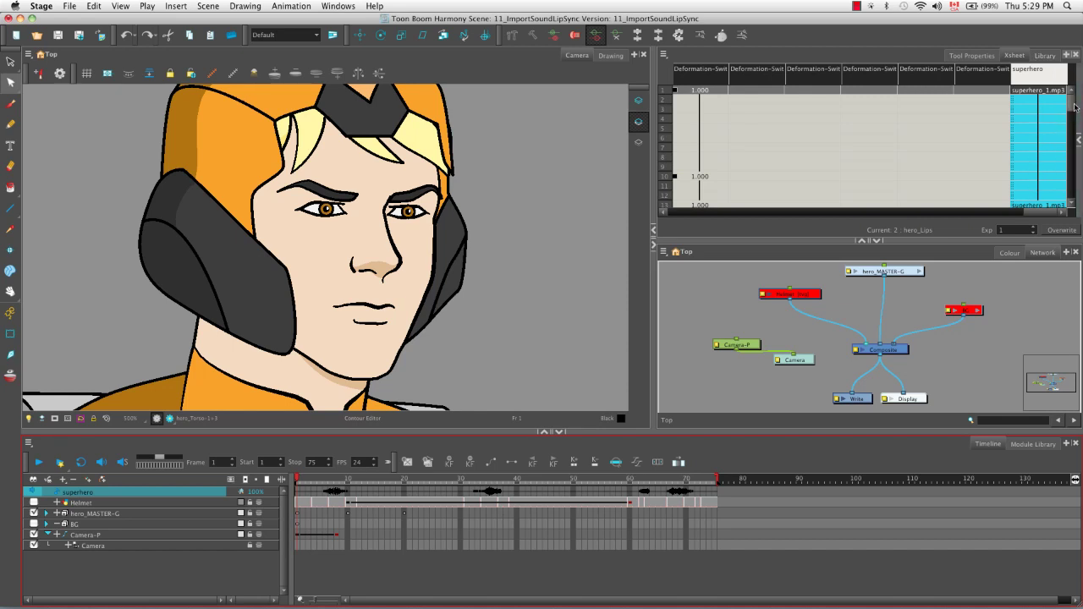
{"action": "mouse_move", "coordinate": [1073, 107]}
{"action": "left_mouse_down"}
{"action": "mouse_move", "coordinate": [1075, 157]}
{"action": "mouse_move", "coordinate": [1071, 102]}
{"action": "left_mouse_up"}
Show the superhero sound column as a waveform and keep the scene end at frame 75.
{"action": "right_click", "coordinate": [1035, 105]}
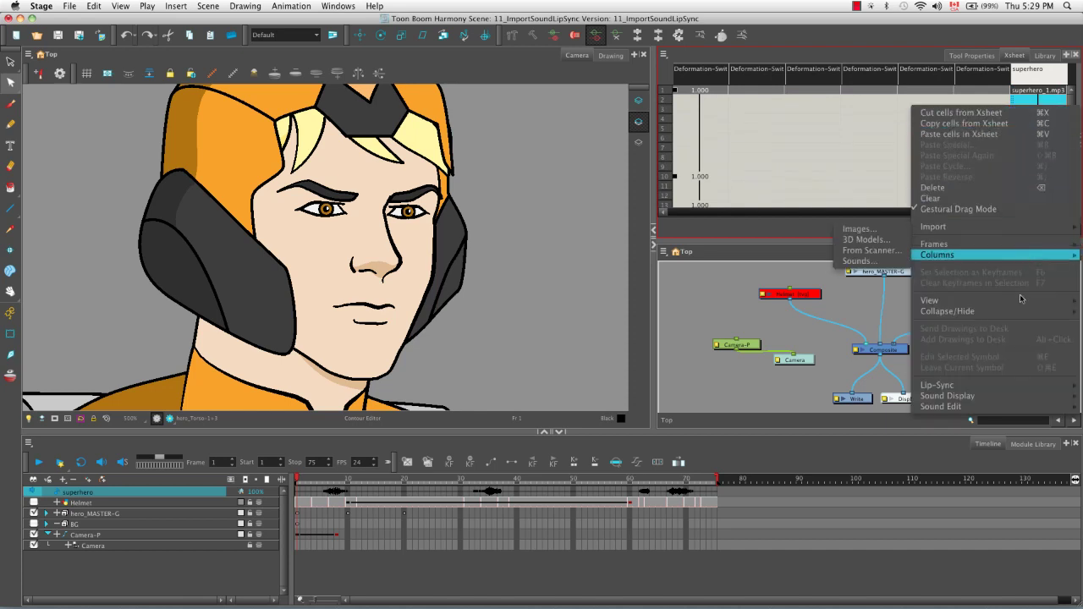
{"action": "mouse_move", "coordinate": [1004, 396]}
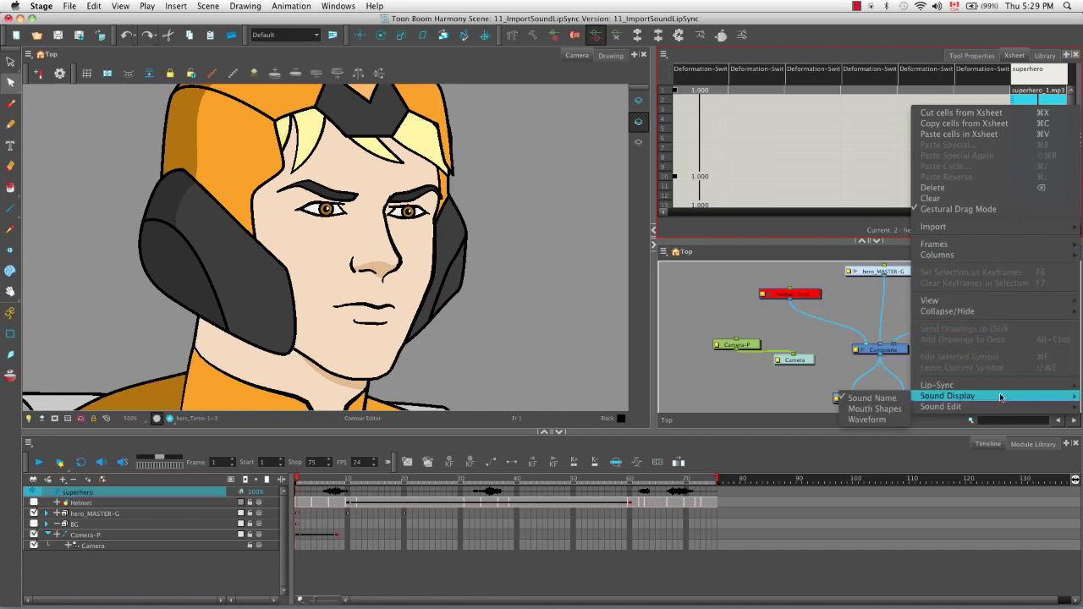
{"action": "left_click", "coordinate": [898, 420]}
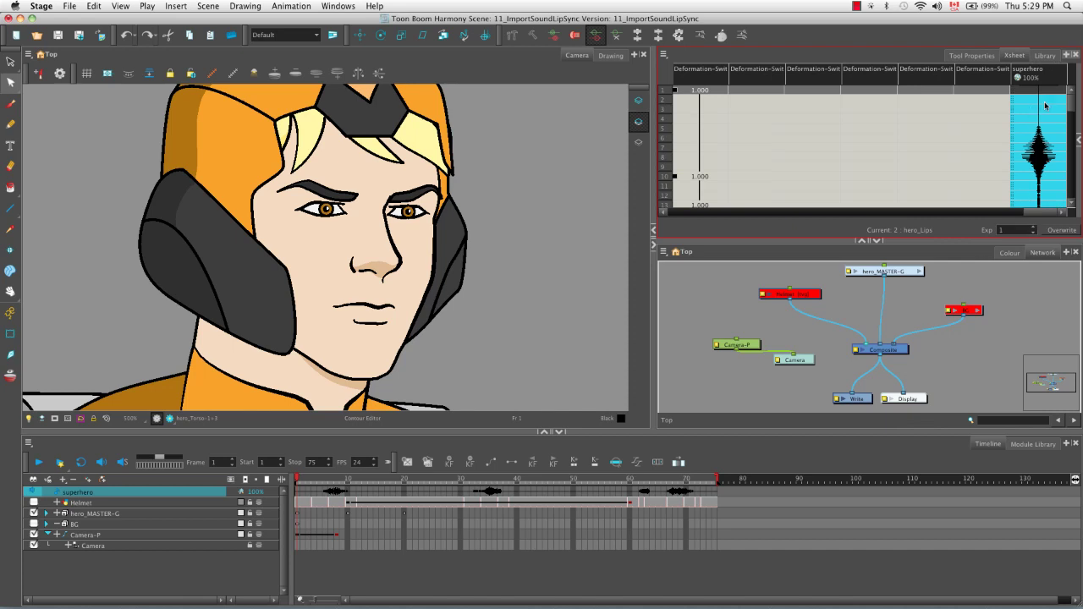
{"action": "mouse_move", "coordinate": [1068, 115]}
{"action": "left_mouse_down"}
{"action": "mouse_move", "coordinate": [1080, 188]}
{"action": "mouse_move", "coordinate": [1071, 95]}
{"action": "left_mouse_up"}
{"action": "left_click_drag", "start_coordinate": [718, 479], "coordinate": [966, 479]}
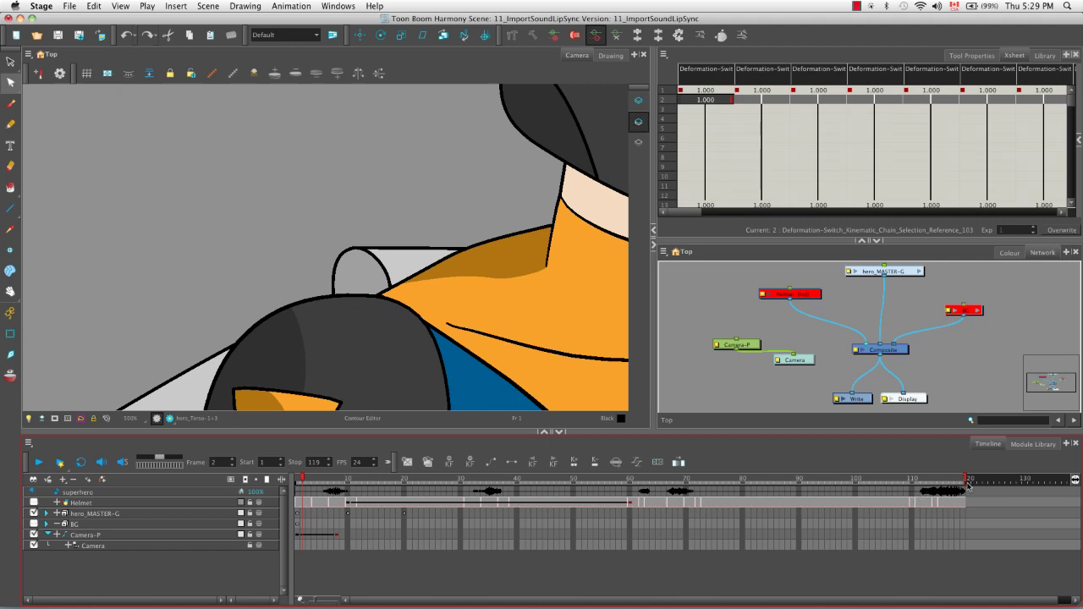
{"action": "left_click_drag", "start_coordinate": [967, 480], "coordinate": [717, 479]}
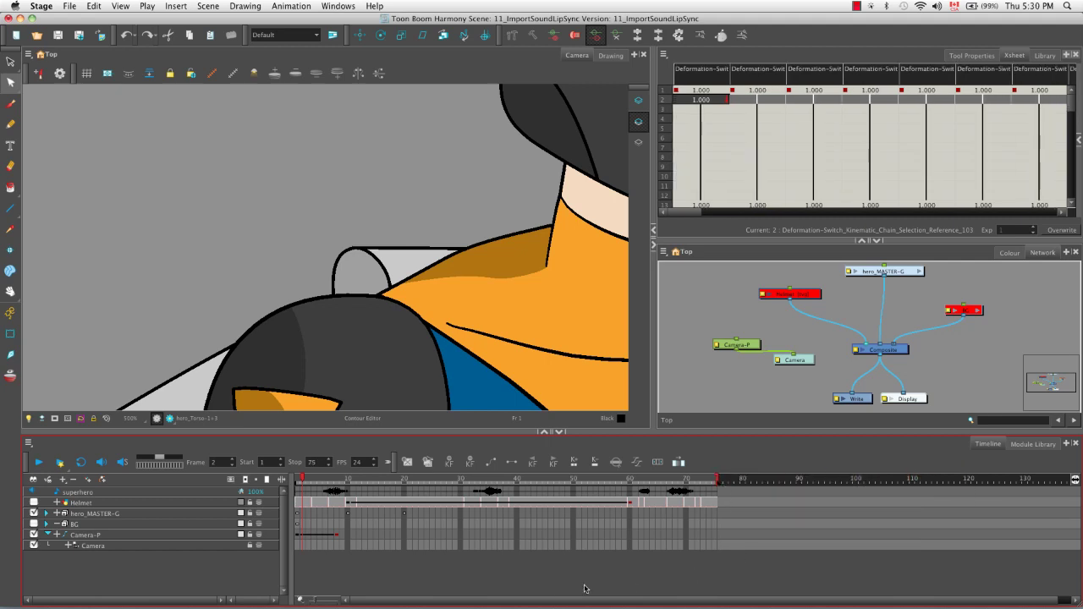
{"action": "double_click", "coordinate": [169, 490]}
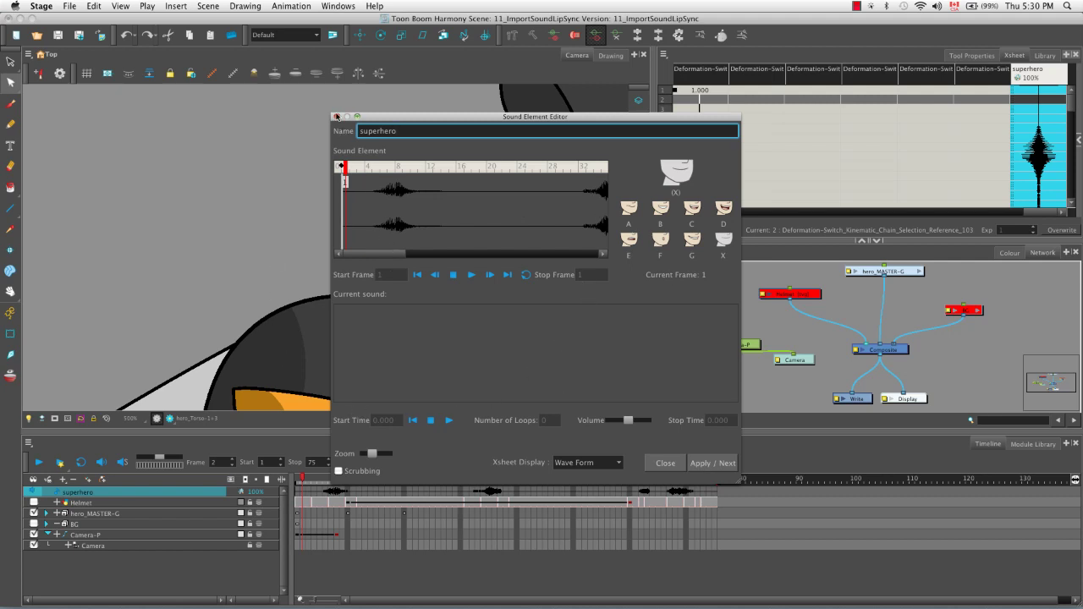
{"action": "left_click", "coordinate": [337, 116]}
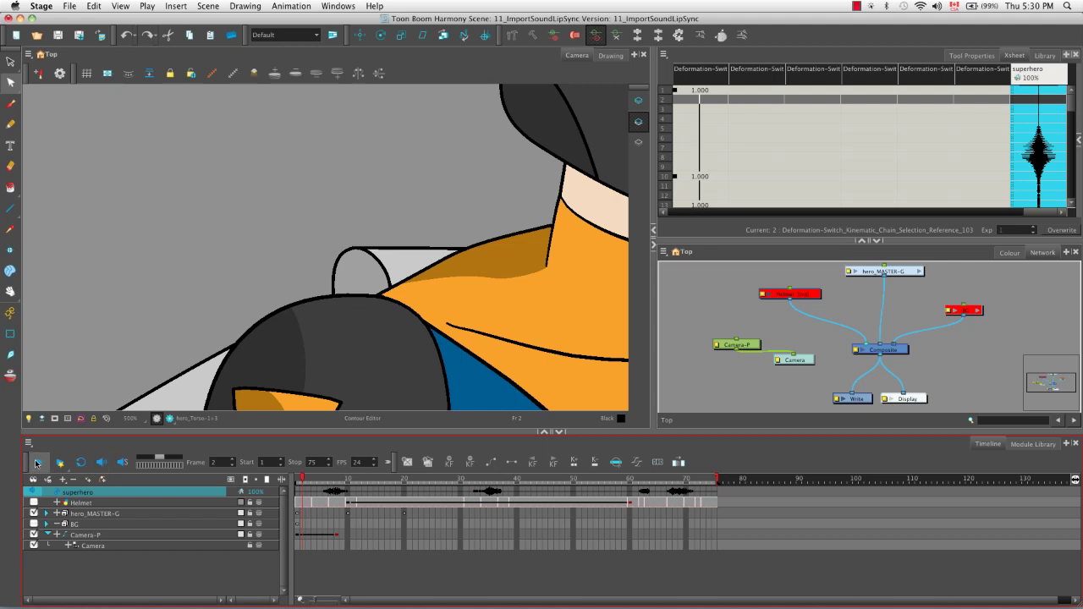
{"action": "left_click", "coordinate": [40, 463]}
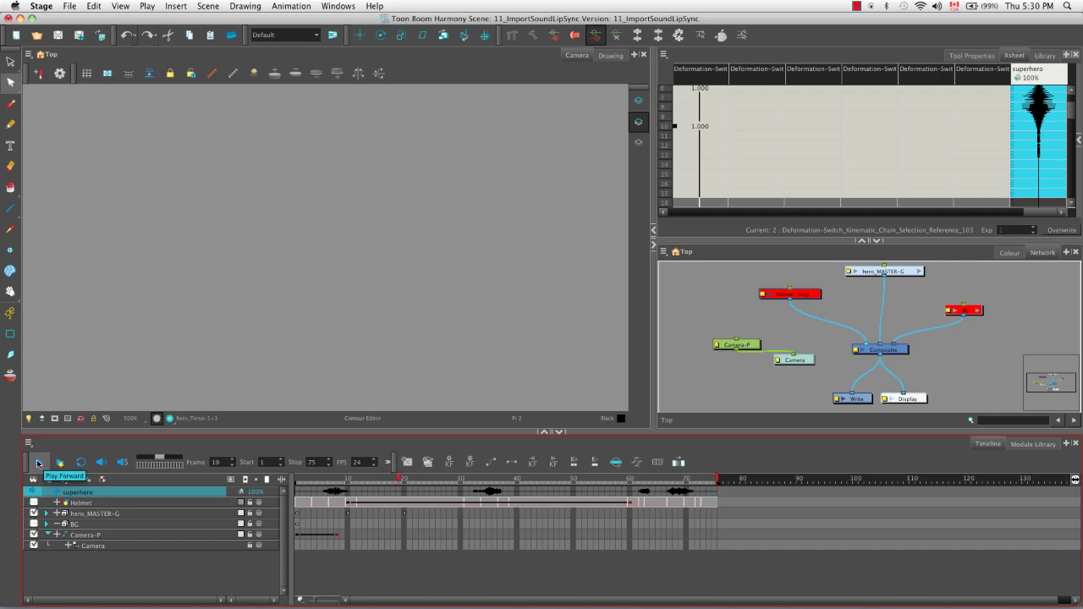
Stop playback at frame 27, scrub back, and disable the Camera-P layer.
{"action": "key", "text": "Return"}
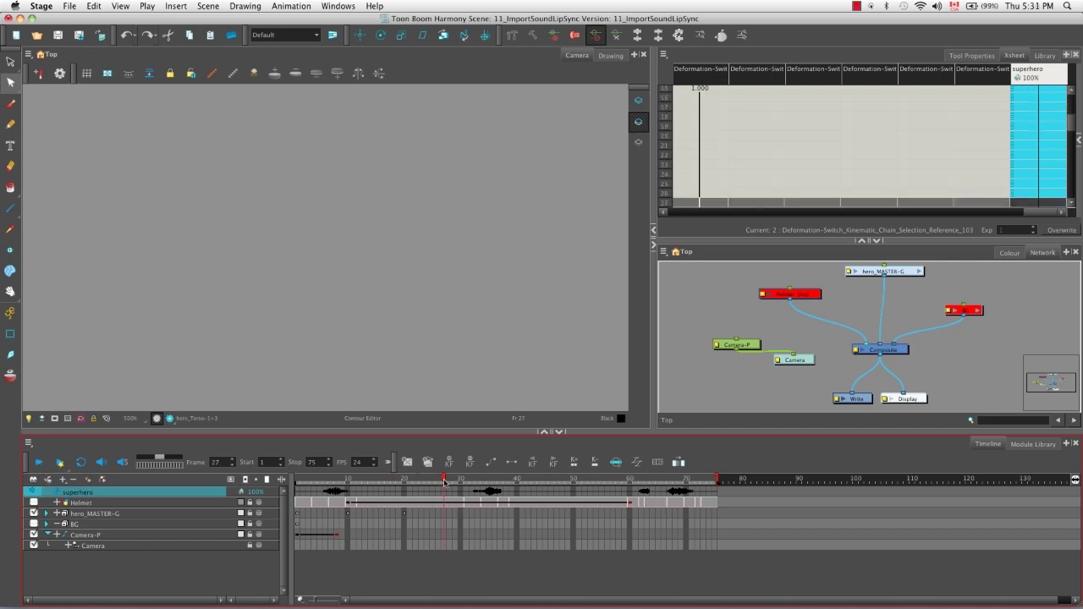
{"action": "left_click_drag", "start_coordinate": [443, 479], "coordinate": [286, 476]}
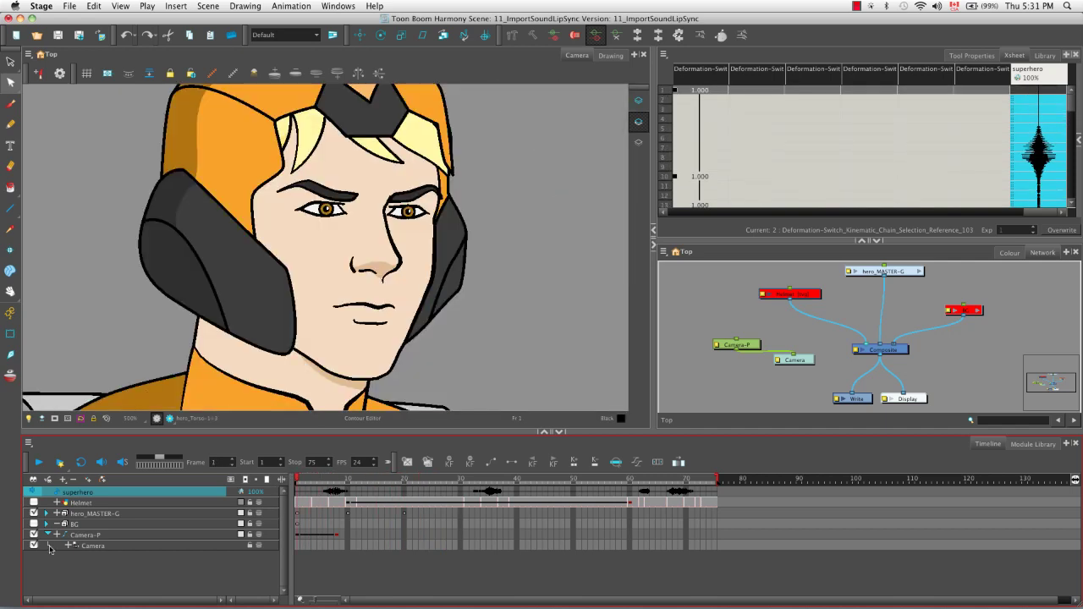
{"action": "left_click", "coordinate": [34, 535]}
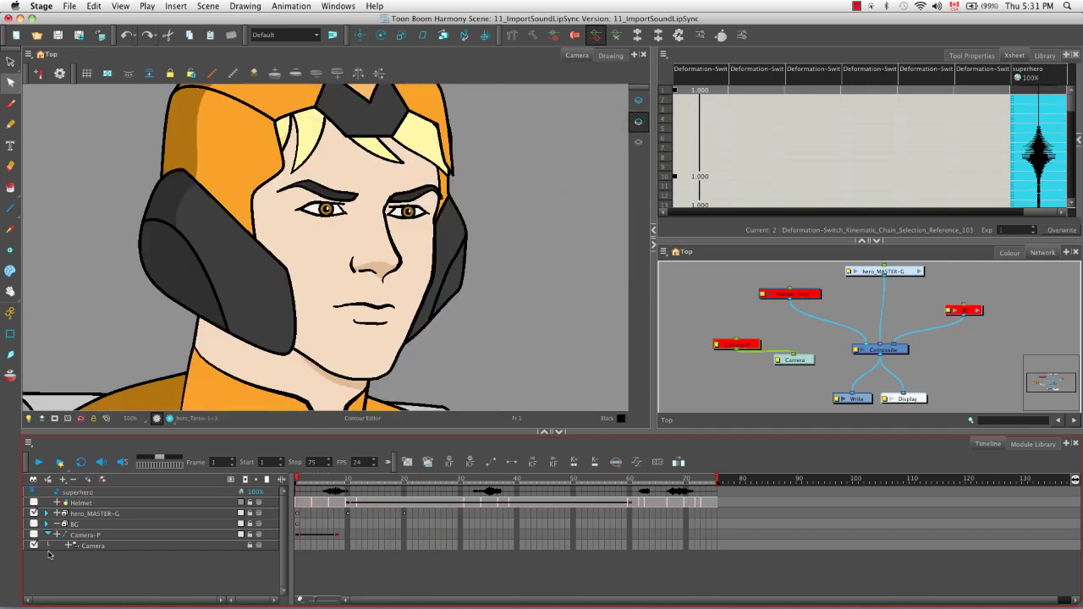
Turn on sound playback and sound scrubbing, and play the scene with its audio.
{"action": "left_click", "coordinate": [100, 463]}
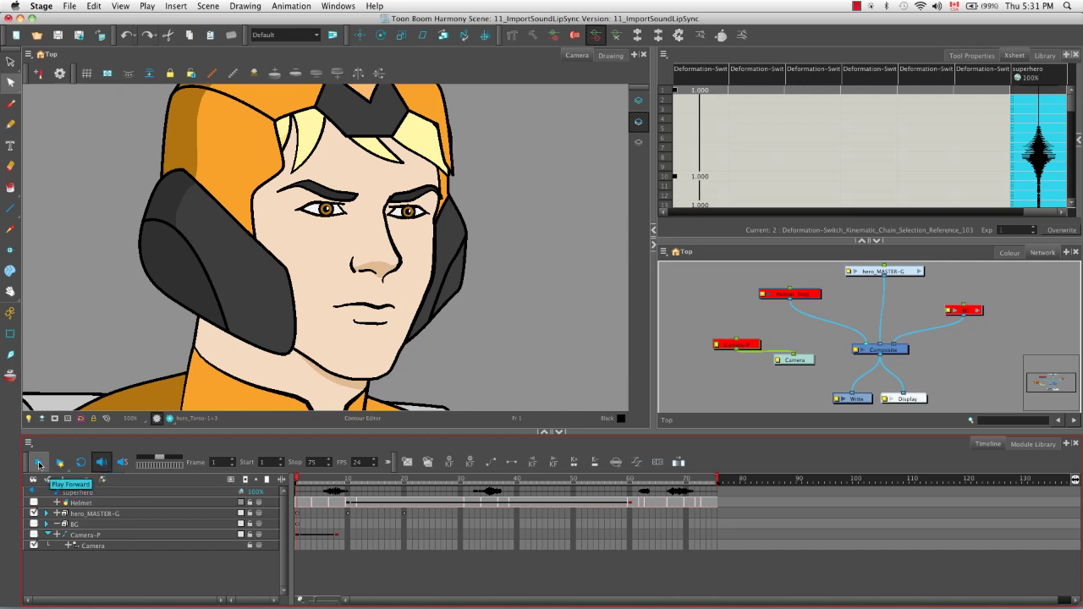
{"action": "left_click", "coordinate": [38, 464]}
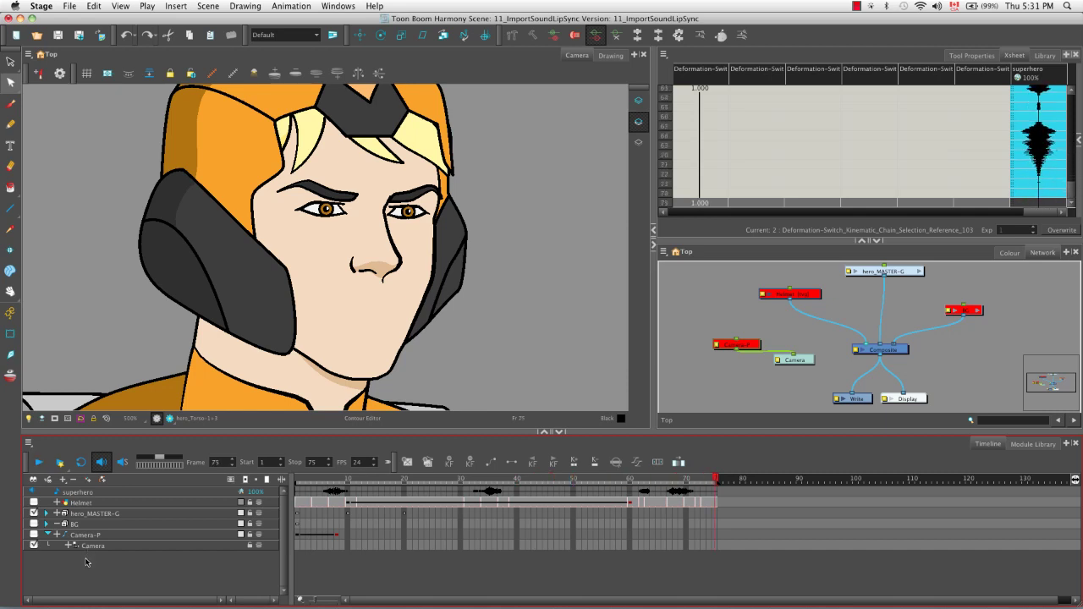
{"action": "left_click", "coordinate": [121, 463]}
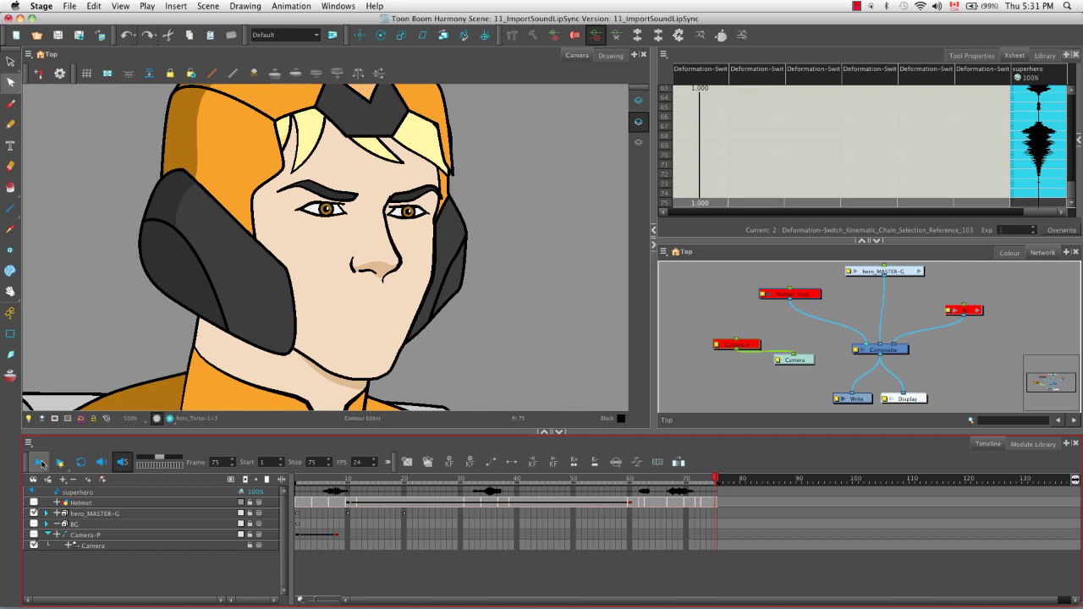
{"action": "left_click", "coordinate": [38, 464]}
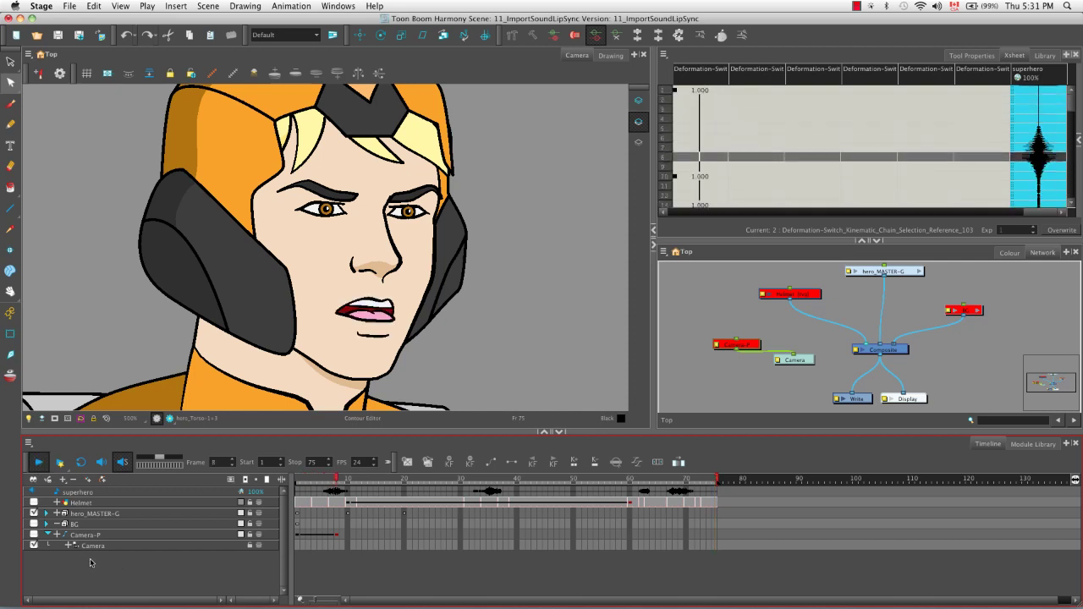
{"action": "left_click", "coordinate": [45, 456]}
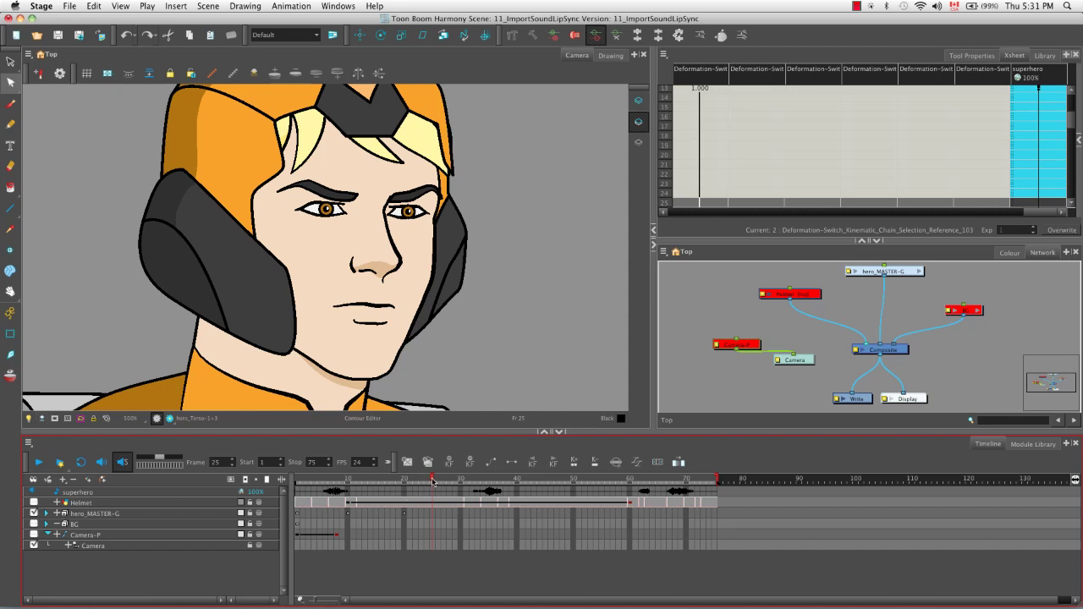
{"action": "mouse_move", "coordinate": [433, 479]}
{"action": "left_mouse_down"}
{"action": "mouse_move", "coordinate": [508, 479]}
{"action": "mouse_move", "coordinate": [455, 479]}
{"action": "left_mouse_up"}
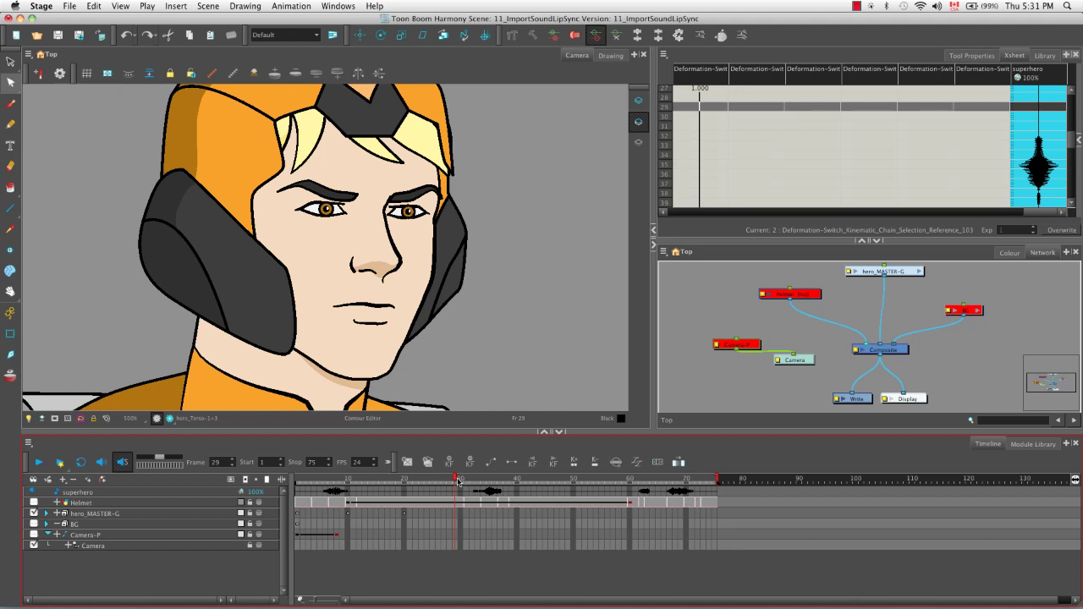
{"action": "mouse_move", "coordinate": [458, 482]}
{"action": "left_mouse_down"}
{"action": "mouse_move", "coordinate": [476, 481]}
{"action": "mouse_move", "coordinate": [458, 482]}
{"action": "left_mouse_up"}
{"action": "left_click", "coordinate": [100, 462]}
{"action": "left_click", "coordinate": [38, 463]}
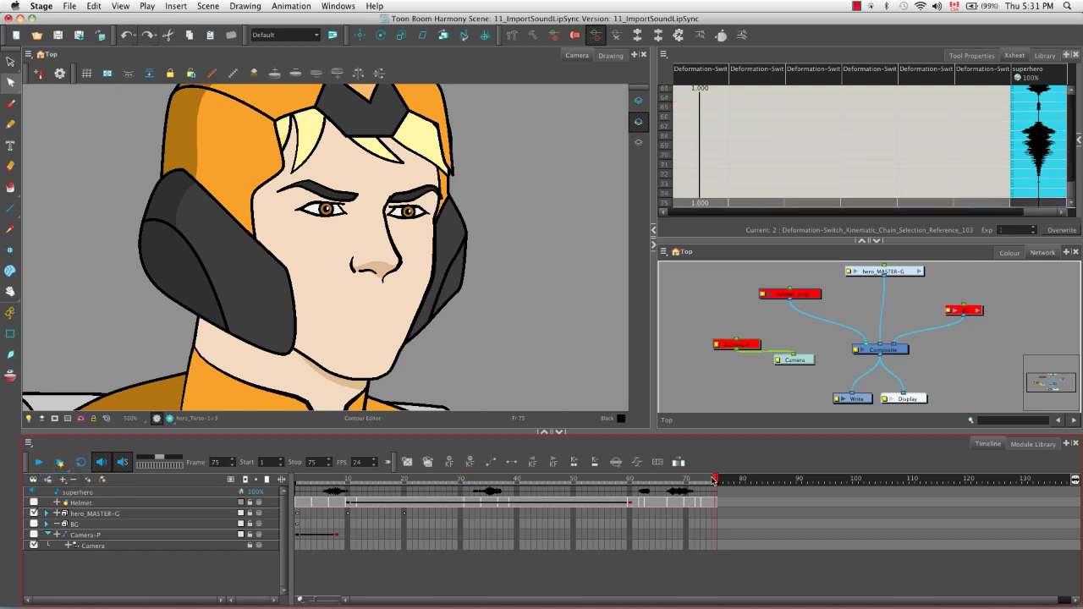
{"action": "left_click_drag", "start_coordinate": [687, 479], "coordinate": [589, 479]}
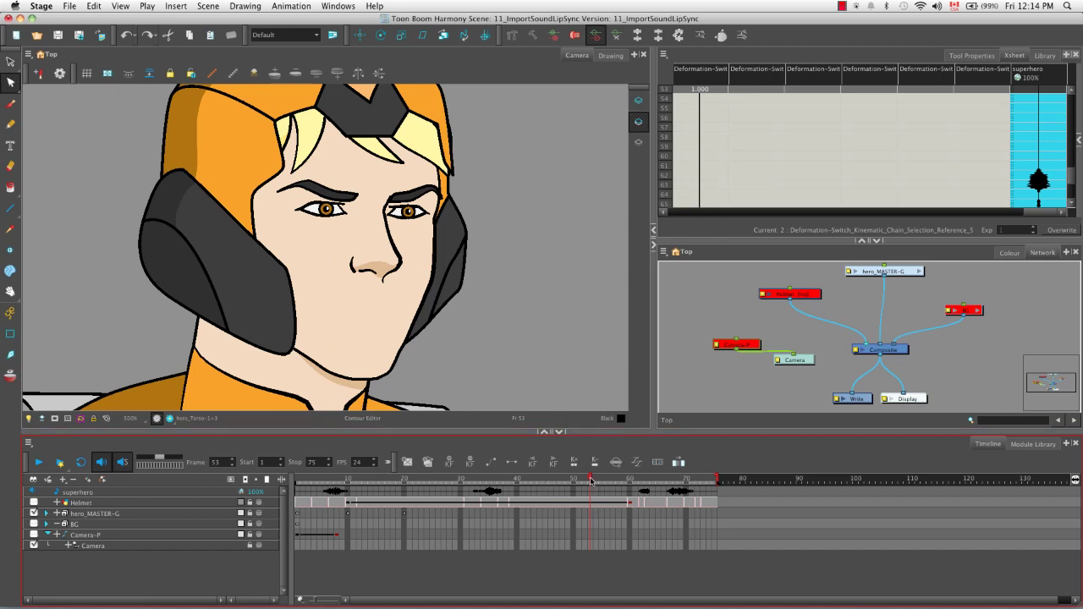
Scrub to frame 13, turn sound off, and select the mouth drawing with the Transform tool.
{"action": "left_click_drag", "start_coordinate": [590, 482], "coordinate": [296, 484]}
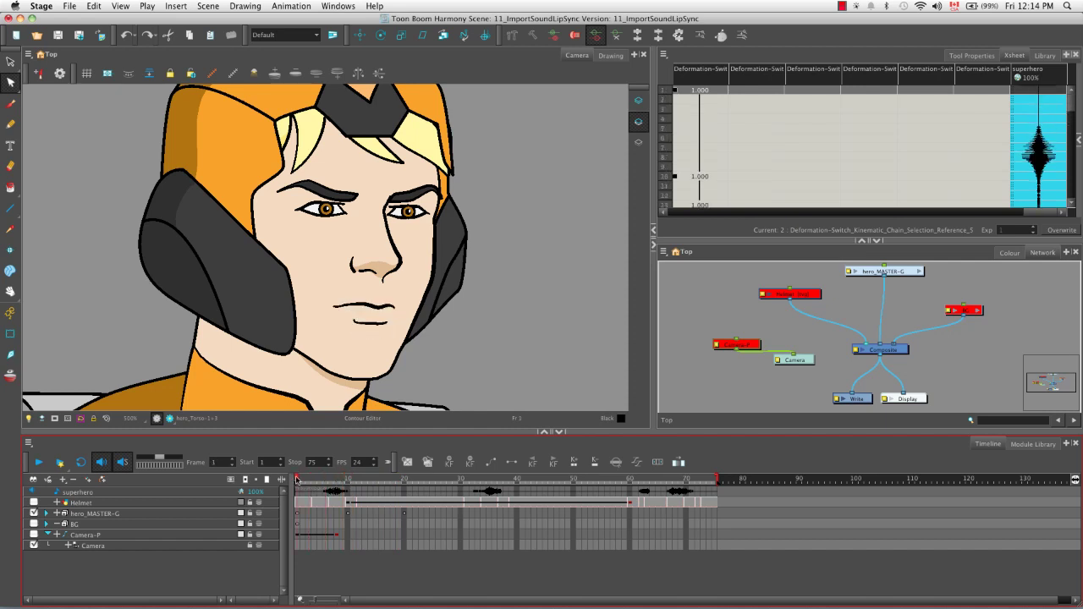
{"action": "left_click", "coordinate": [123, 462]}
{"action": "left_click", "coordinate": [102, 462]}
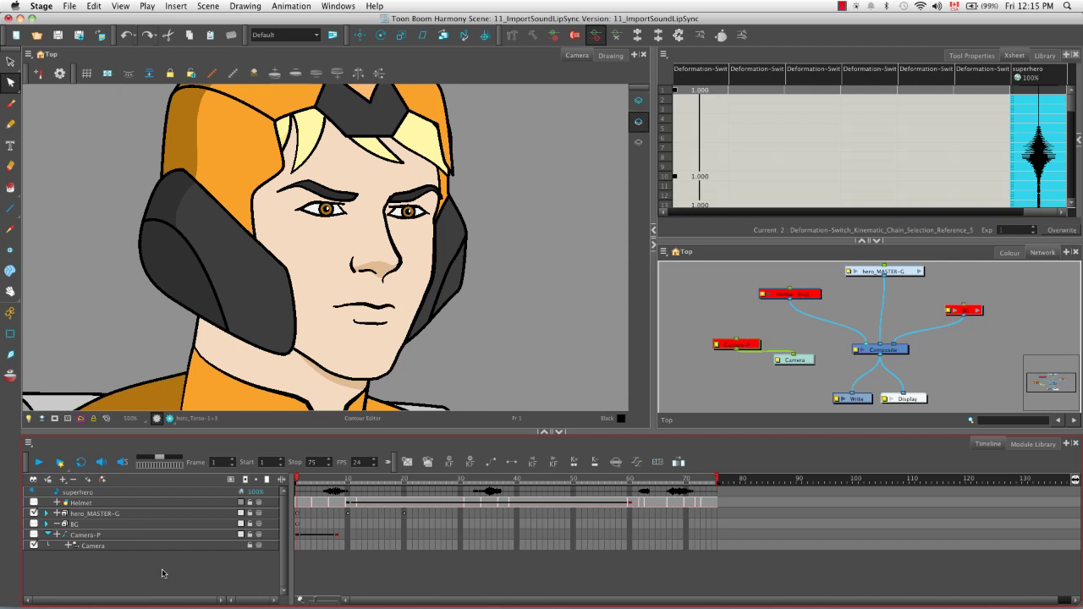
{"action": "left_click", "coordinate": [12, 336]}
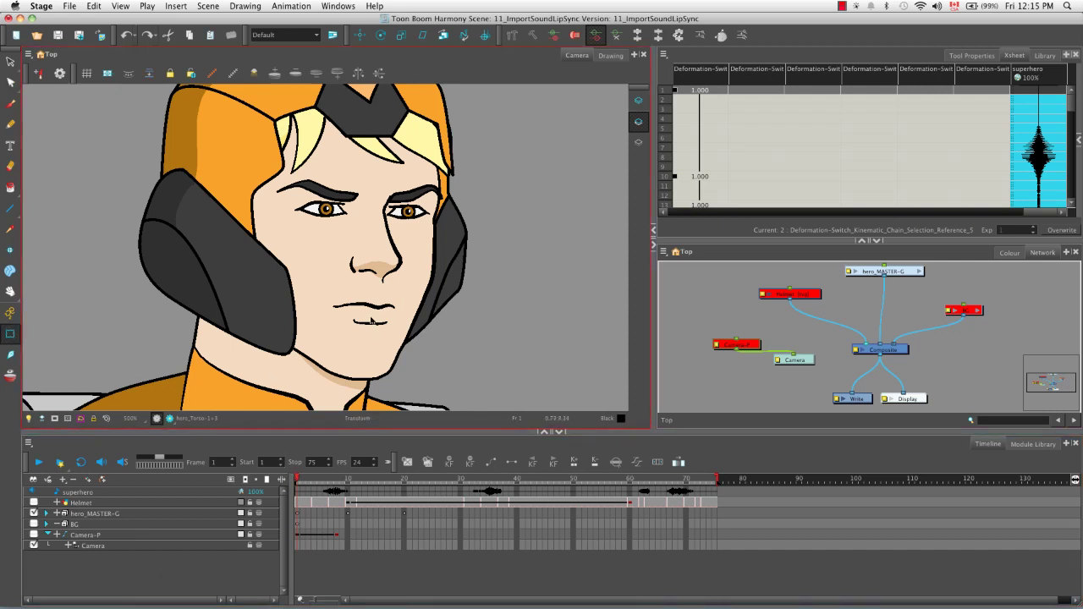
{"action": "left_click", "coordinate": [375, 309]}
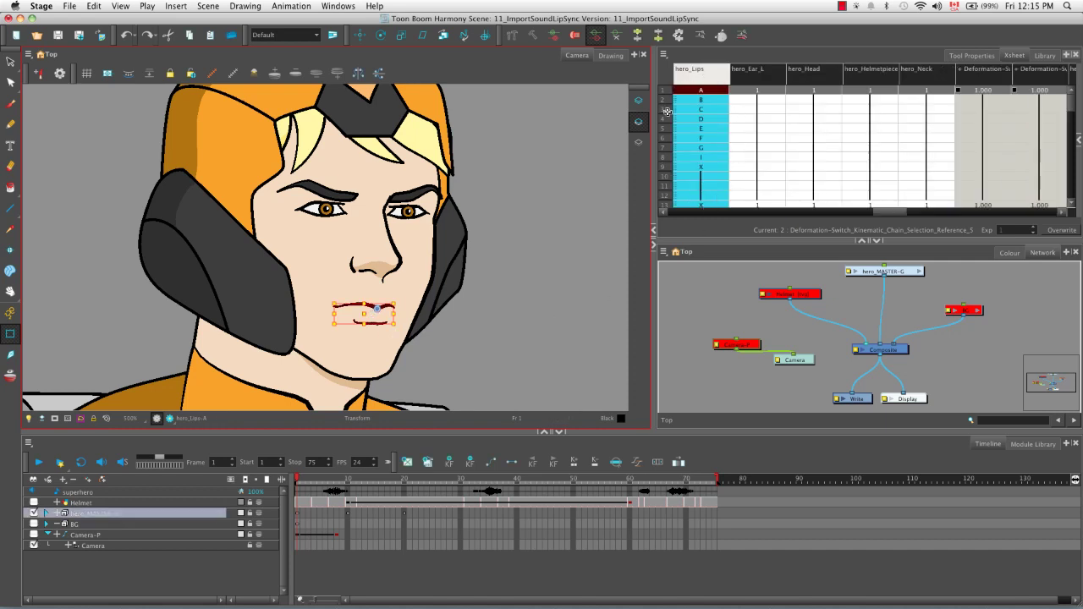
Check mouths B and C on frames 2–3, then show Drawing Substitution in the Library view.
{"action": "left_click", "coordinate": [302, 479]}
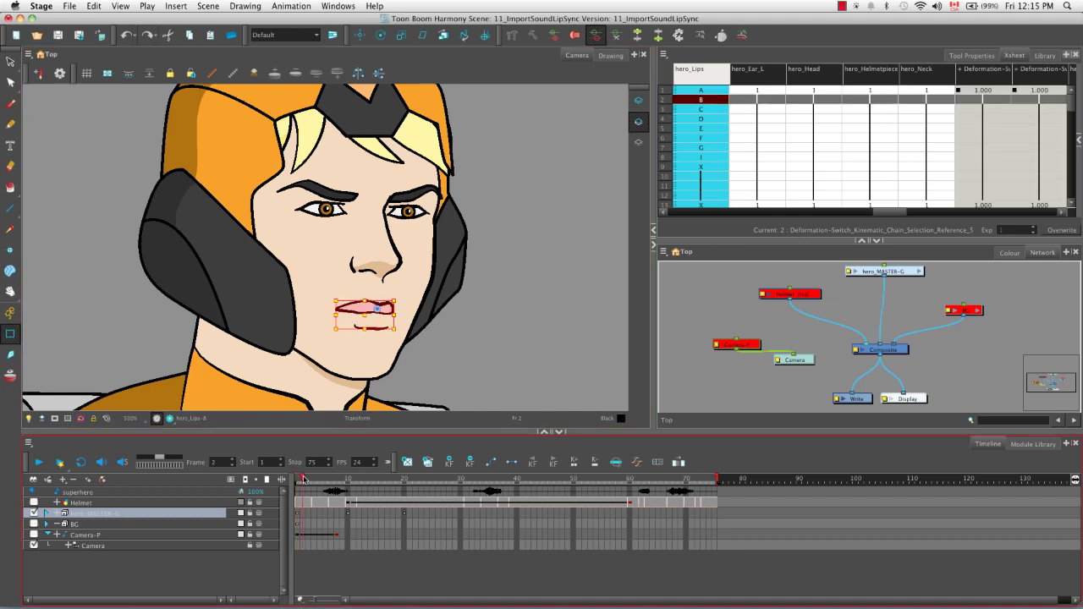
{"action": "mouse_move", "coordinate": [303, 479]}
{"action": "left_mouse_down"}
{"action": "mouse_move", "coordinate": [312, 480]}
{"action": "mouse_move", "coordinate": [296, 478]}
{"action": "left_mouse_up"}
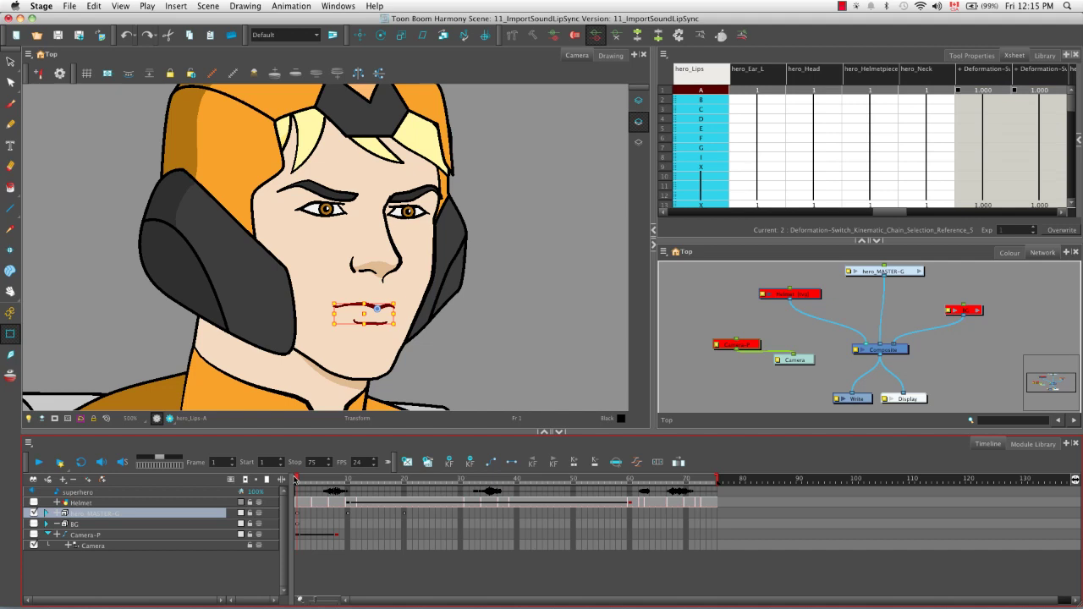
{"action": "mouse_move", "coordinate": [299, 479]}
{"action": "left_mouse_down"}
{"action": "mouse_move", "coordinate": [339, 482]}
{"action": "mouse_move", "coordinate": [290, 483]}
{"action": "left_mouse_up"}
{"action": "left_click", "coordinate": [1046, 56]}
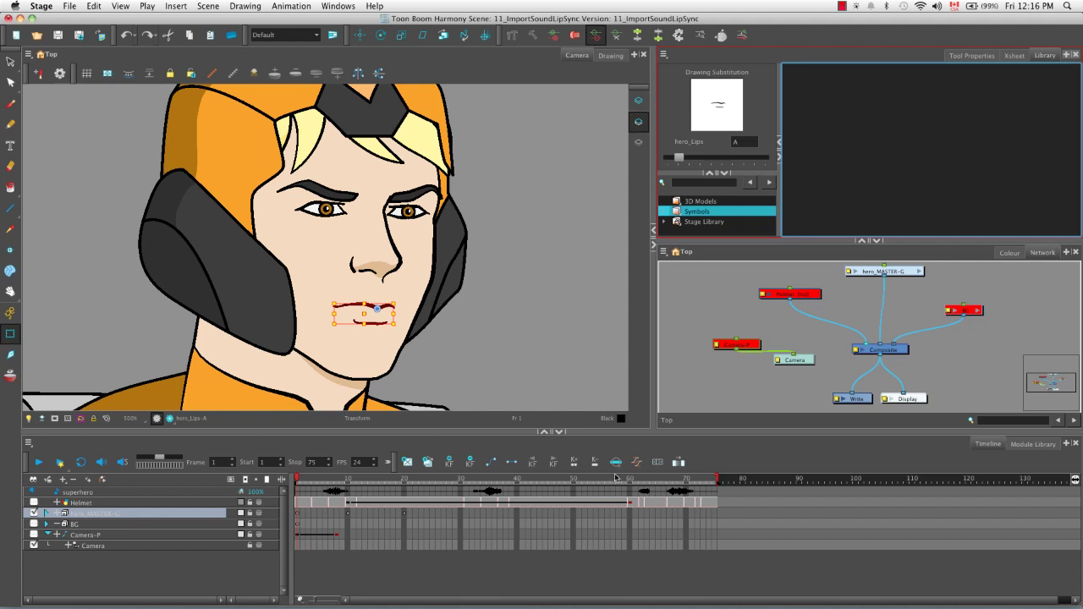
Expand hero_MASTER-G in the Timeline, jump to the hero_Lips layer, and scrub frames 1–7.
{"action": "left_click", "coordinate": [628, 452]}
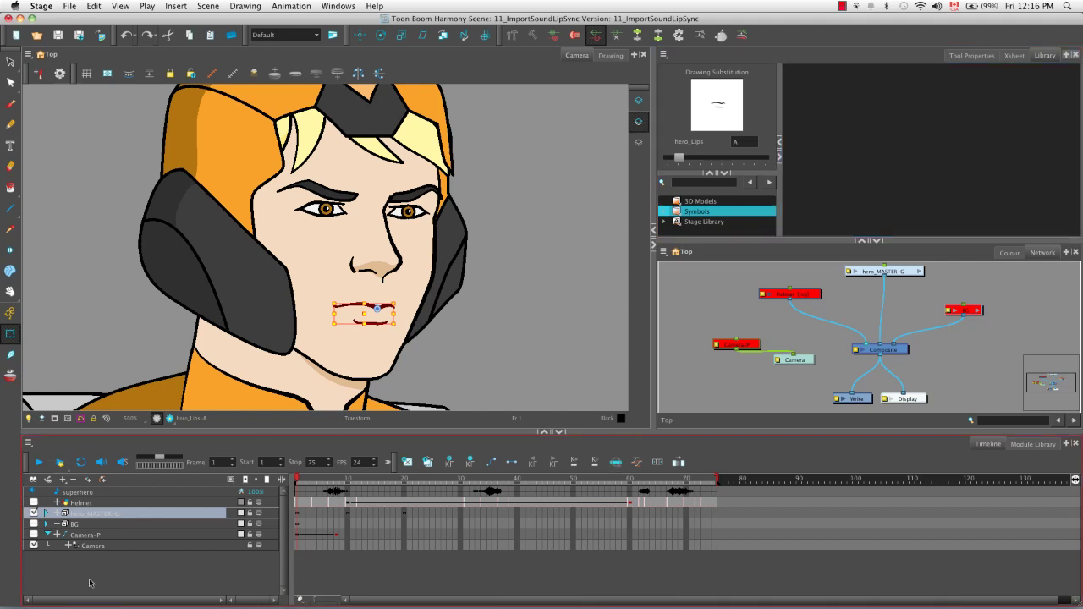
{"action": "left_click", "coordinate": [616, 464]}
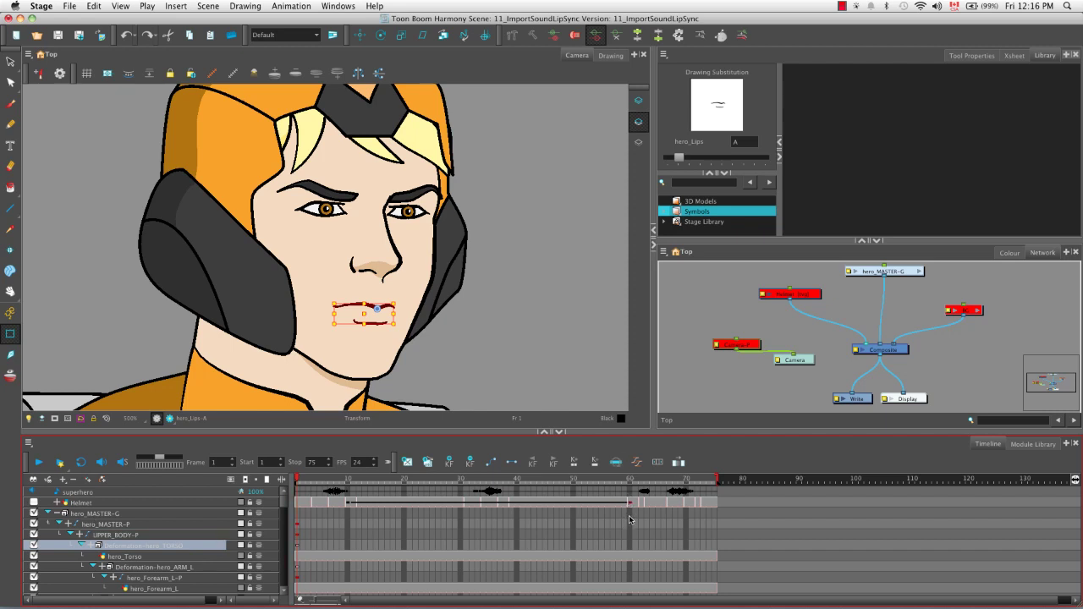
{"action": "key", "text": "o"}
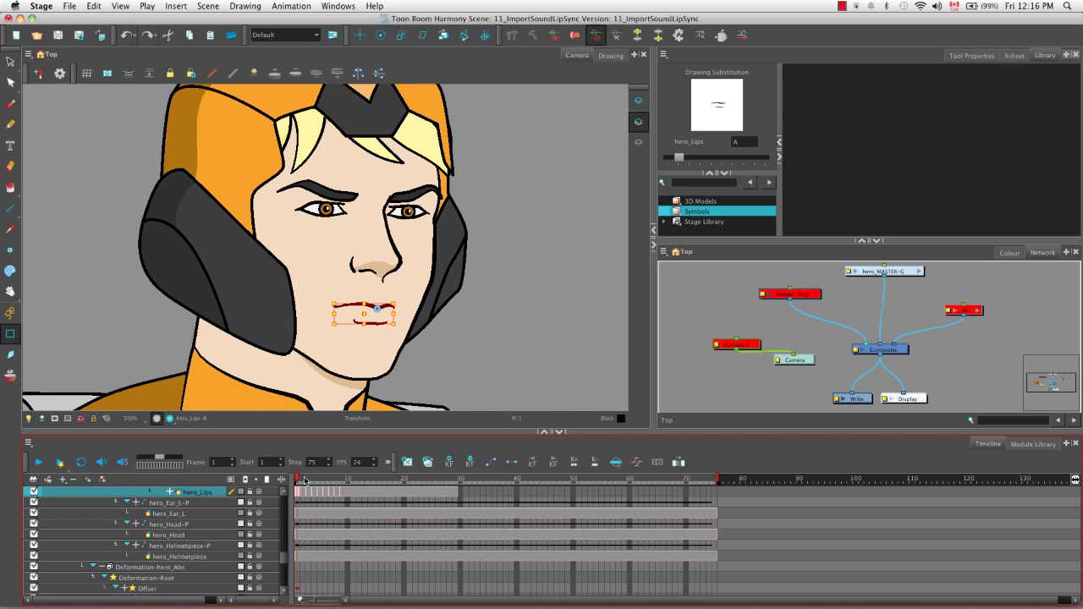
{"action": "mouse_move", "coordinate": [305, 480]}
{"action": "left_mouse_down"}
{"action": "mouse_move", "coordinate": [326, 479]}
{"action": "mouse_move", "coordinate": [298, 480]}
{"action": "left_mouse_up"}
Drill into hero_MASTER-G, HEAD-G and FACIAL_FEATURES-G, then zoom and pan to the hero_Lips node.
{"action": "left_click", "coordinate": [920, 272]}
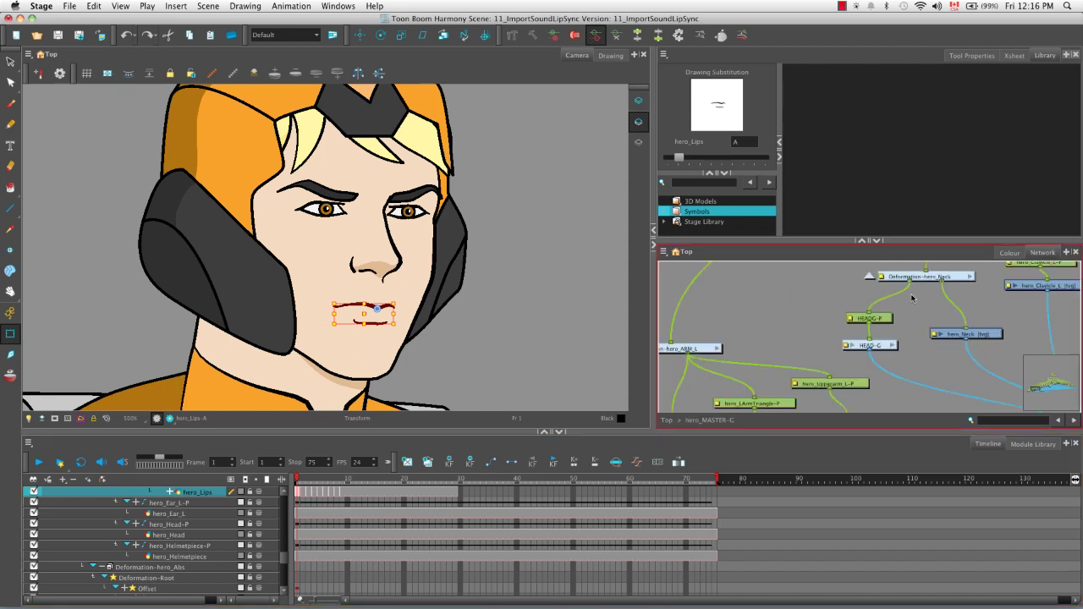
{"action": "left_click", "coordinate": [893, 346]}
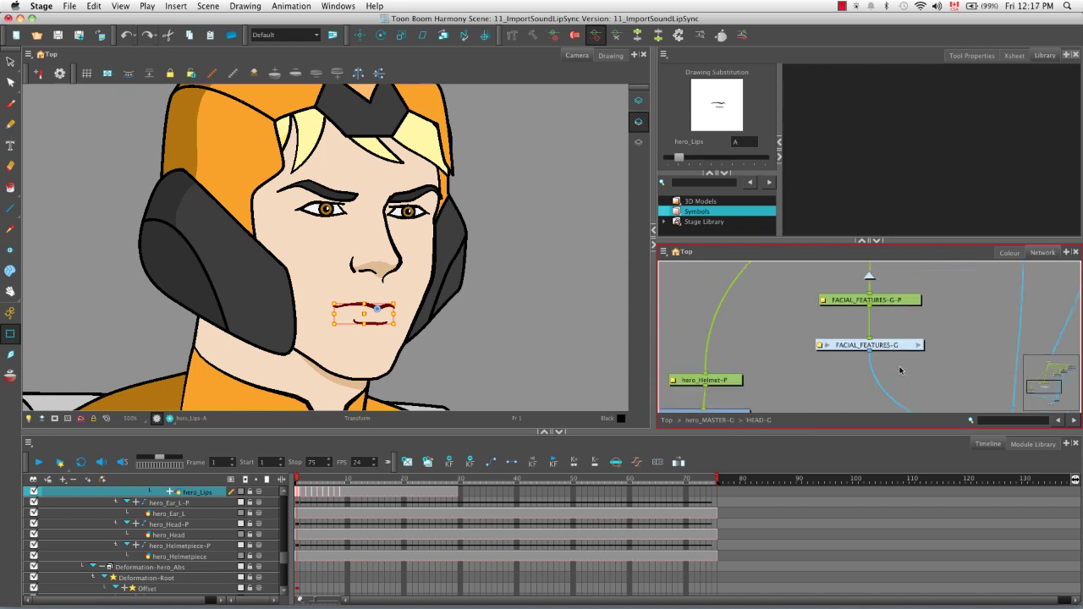
{"action": "left_click", "coordinate": [918, 346]}
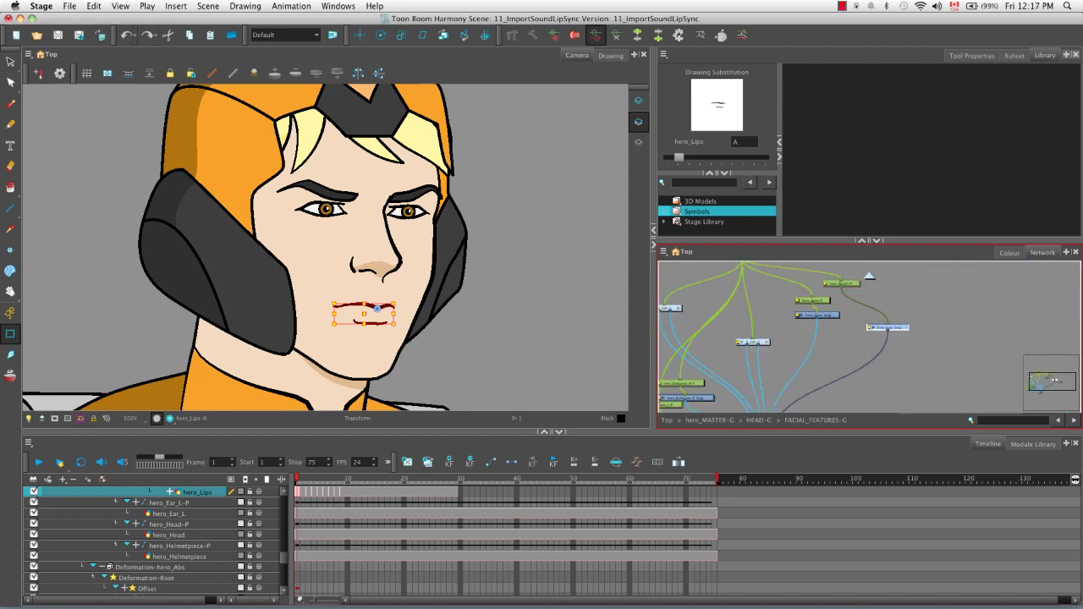
{"action": "left_click", "coordinate": [904, 342]}
{"action": "key", "text": "2"}
{"action": "key", "text": "2"}
{"action": "key", "text": "2"}
{"action": "key", "text": "2"}
{"action": "key", "text": "2"}
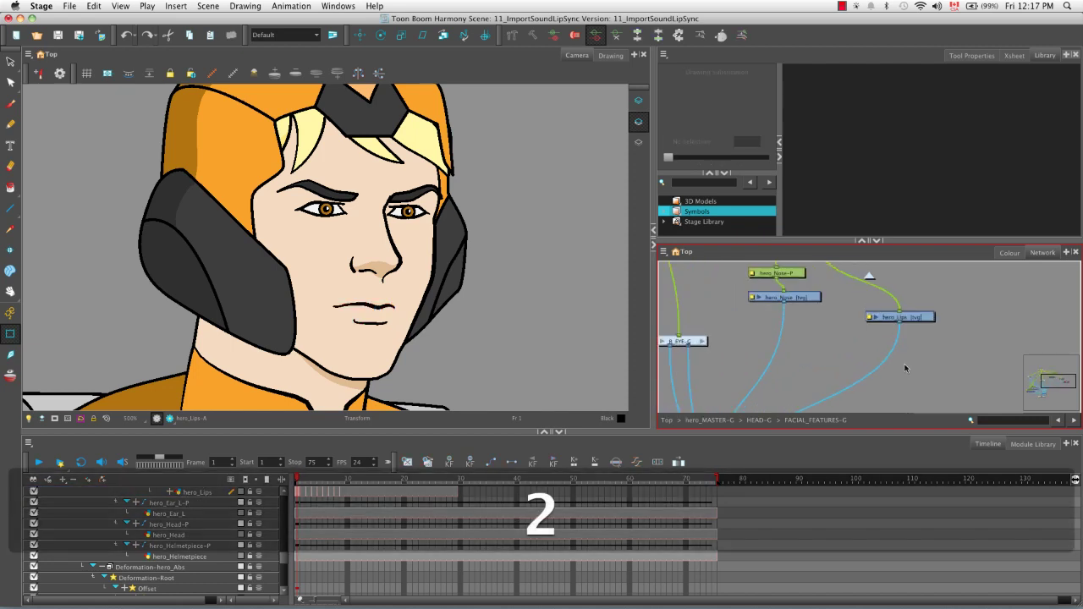
{"action": "key", "text": "2"}
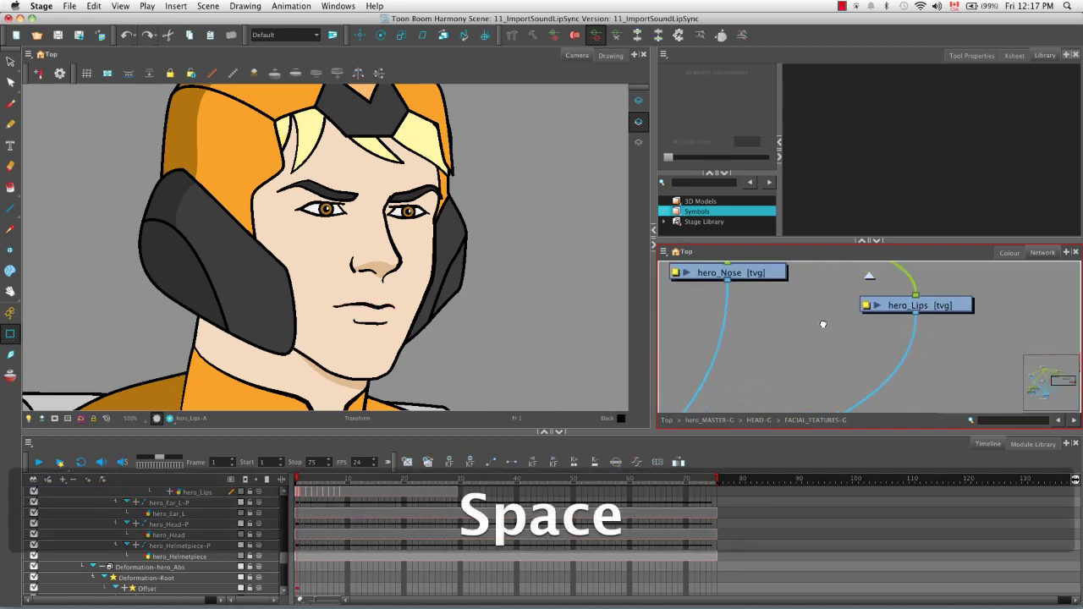
{"action": "key", "text": "space"}
{"action": "left_click_drag", "start_coordinate": [826, 311], "coordinate": [821, 393]}
{"action": "key", "text": "1"}
{"action": "key", "text": "1"}
{"action": "key", "text": "1"}
{"action": "key", "text": "1"}
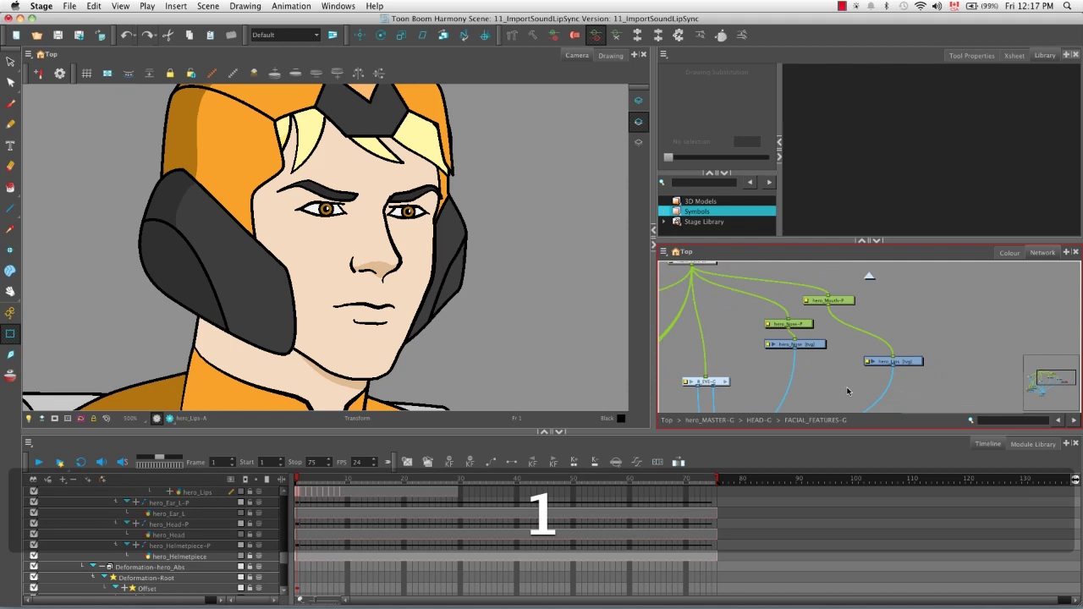
{"action": "key", "text": "space"}
{"action": "left_click_drag", "start_coordinate": [849, 391], "coordinate": [858, 380]}
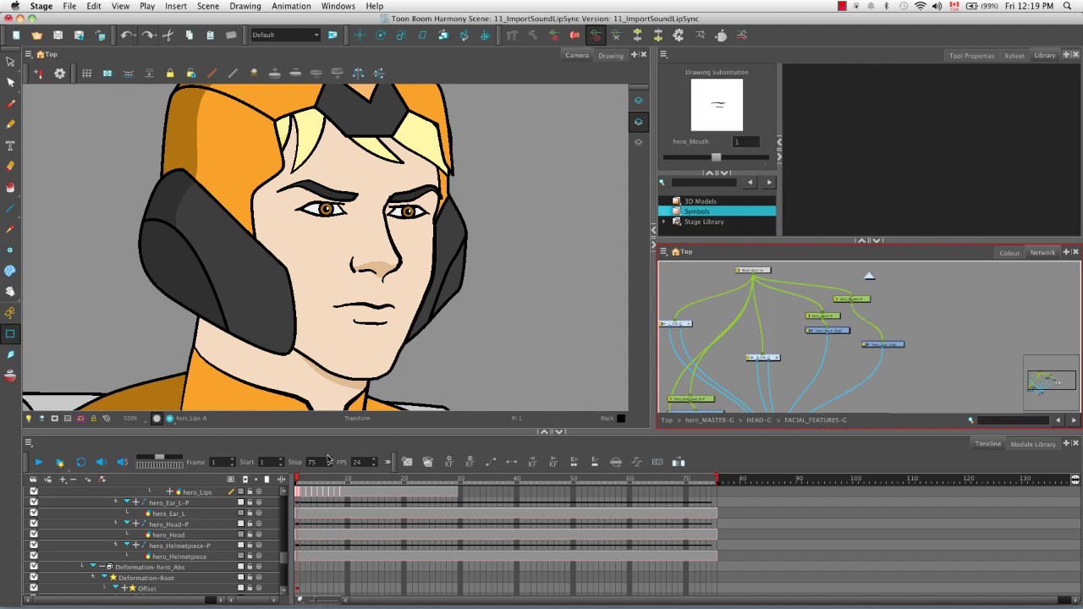
{"action": "left_click", "coordinate": [302, 481]}
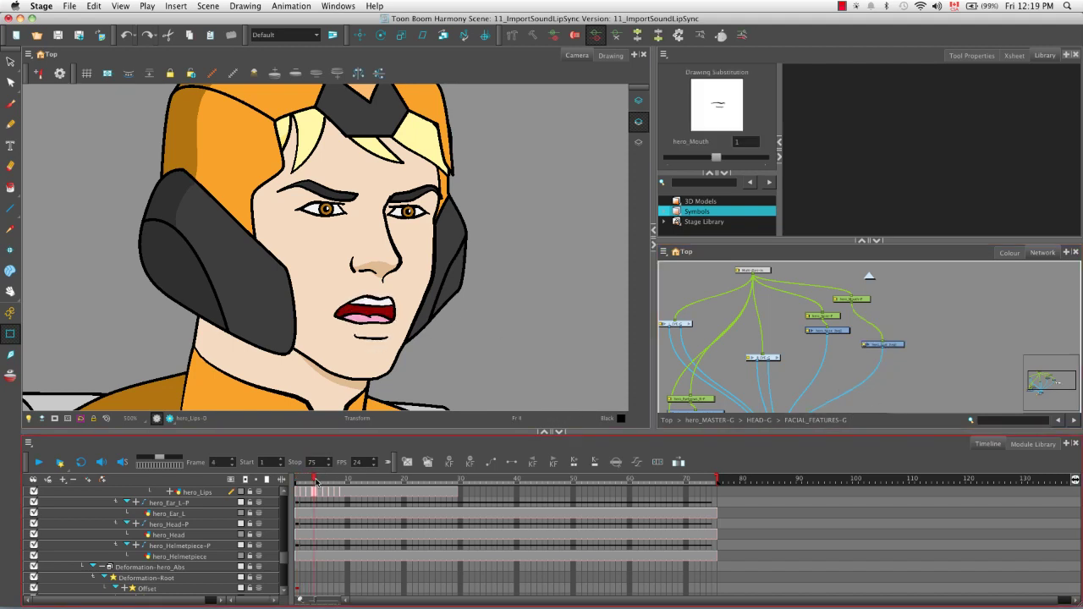
{"action": "mouse_move", "coordinate": [316, 481]}
{"action": "left_mouse_down"}
{"action": "mouse_move", "coordinate": [334, 481]}
{"action": "mouse_move", "coordinate": [296, 481]}
{"action": "left_mouse_up"}
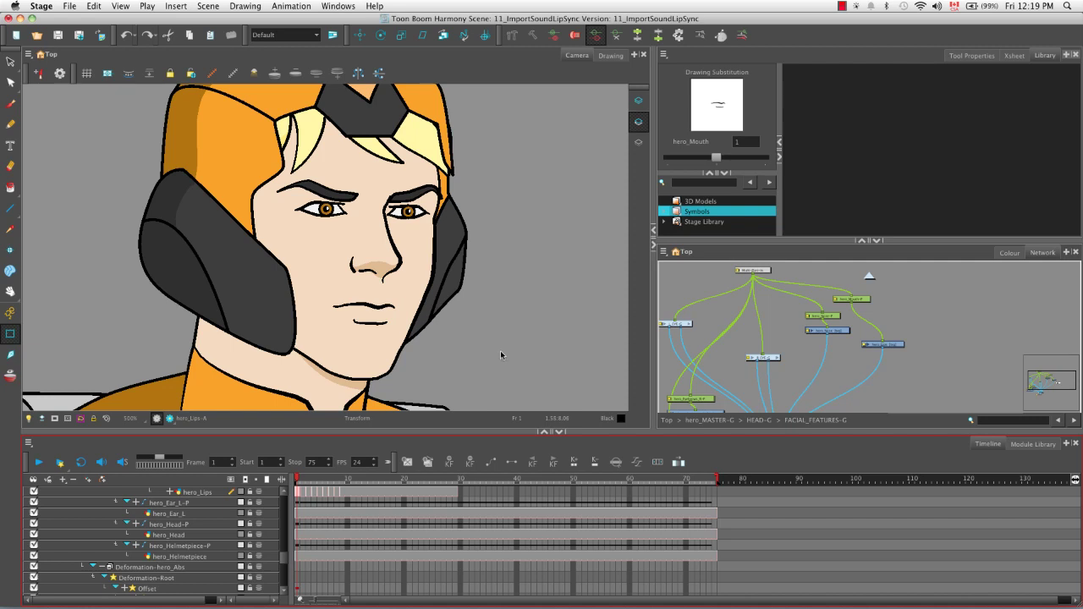
{"action": "left_click", "coordinate": [302, 479]}
{"action": "mouse_move", "coordinate": [302, 479]}
{"action": "left_mouse_down"}
{"action": "mouse_move", "coordinate": [334, 482]}
{"action": "mouse_move", "coordinate": [297, 483]}
{"action": "left_mouse_up"}
{"action": "left_click", "coordinate": [215, 493]}
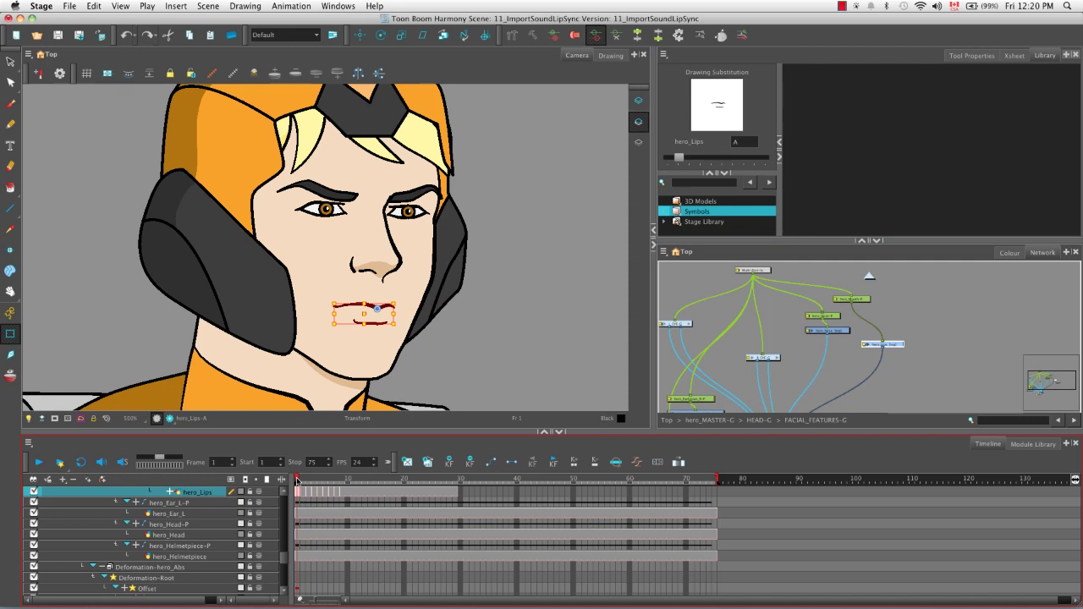
{"action": "mouse_move", "coordinate": [297, 482]}
{"action": "left_mouse_down"}
{"action": "mouse_move", "coordinate": [312, 484]}
{"action": "mouse_move", "coordinate": [302, 483]}
{"action": "left_mouse_up"}
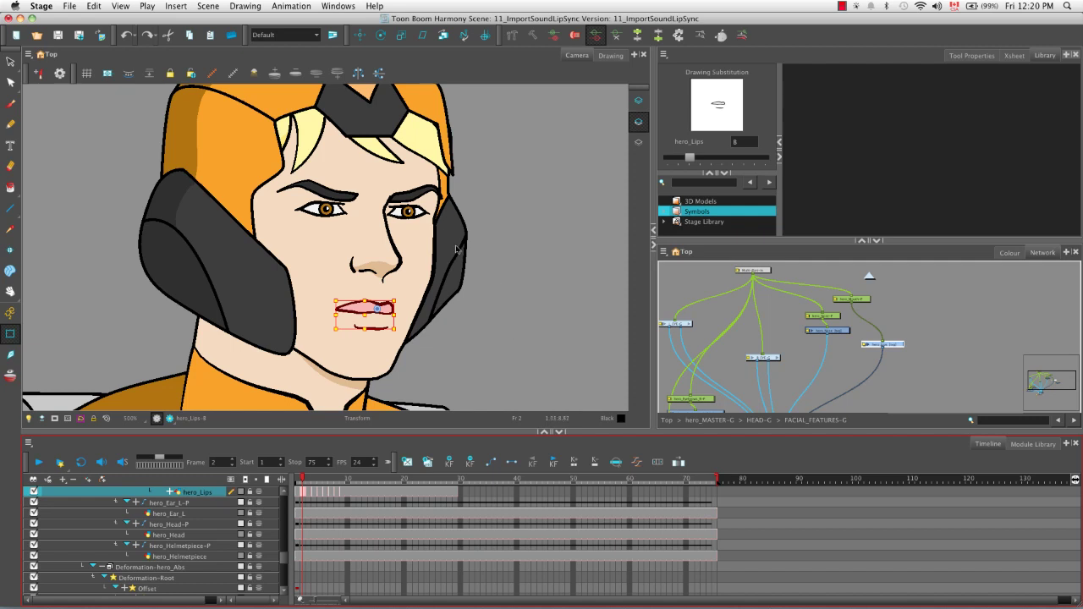
Bring the minimized Chrome window with the Harmony sound and lip-sync help page back to the front.
{"action": "left_click", "coordinate": [375, 6]}
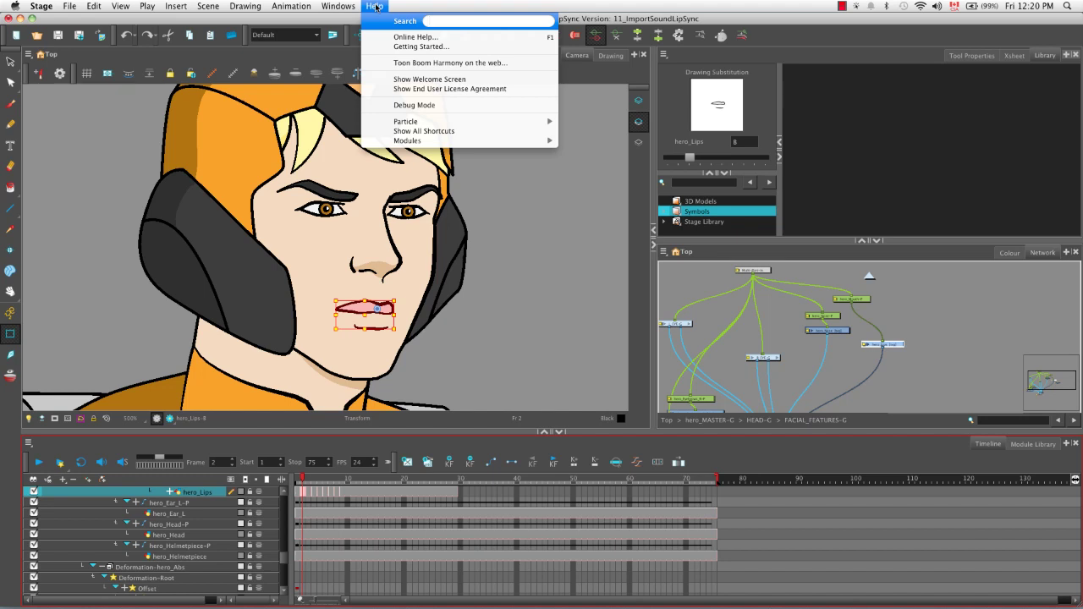
{"action": "left_click", "coordinate": [532, 239]}
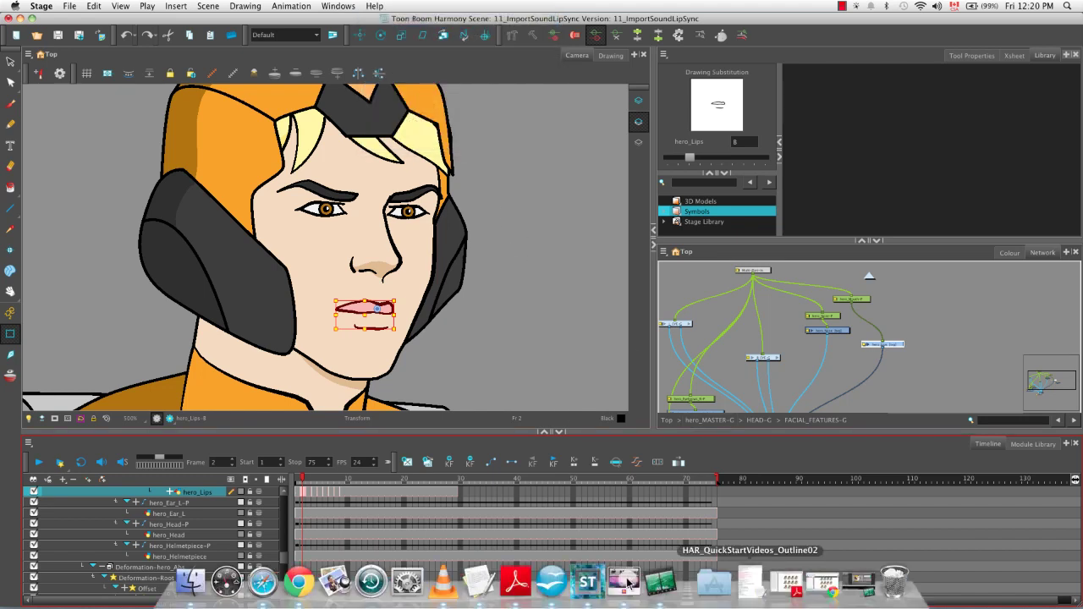
{"action": "left_click", "coordinate": [628, 582]}
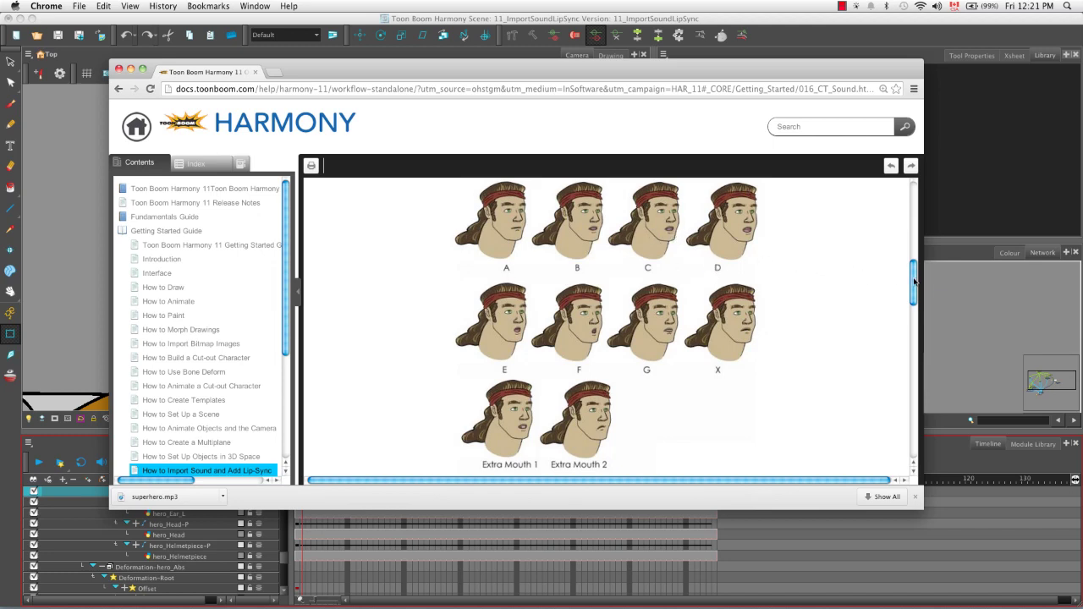
Read the help page's mouth-shape sound list and Automatic Lip-Sync Detection, then minimize Chrome.
{"action": "left_click_drag", "start_coordinate": [914, 281], "coordinate": [919, 315]}
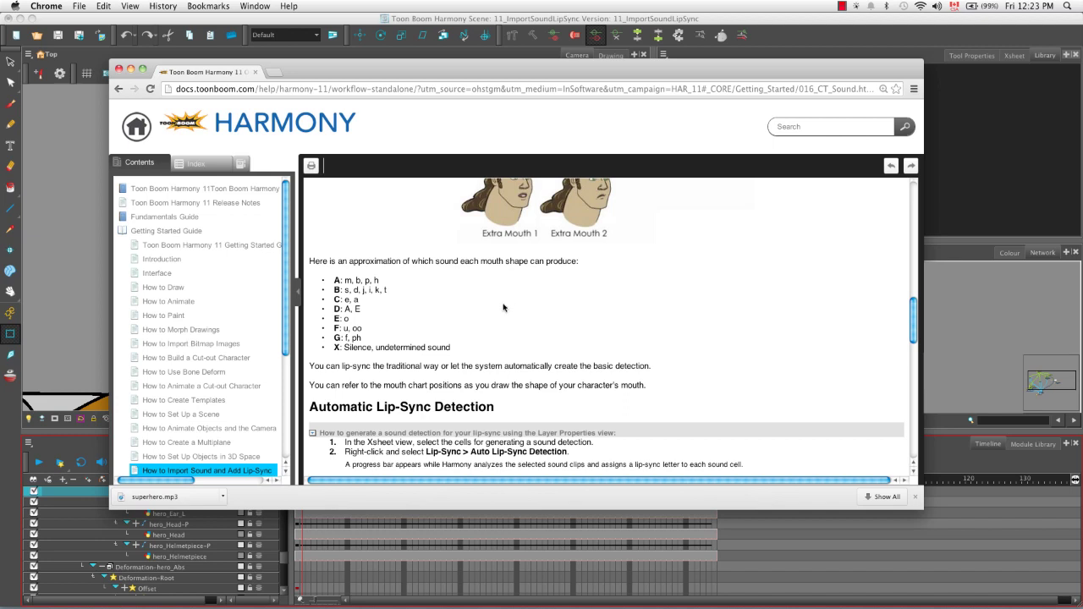
{"action": "left_click", "coordinate": [130, 68]}
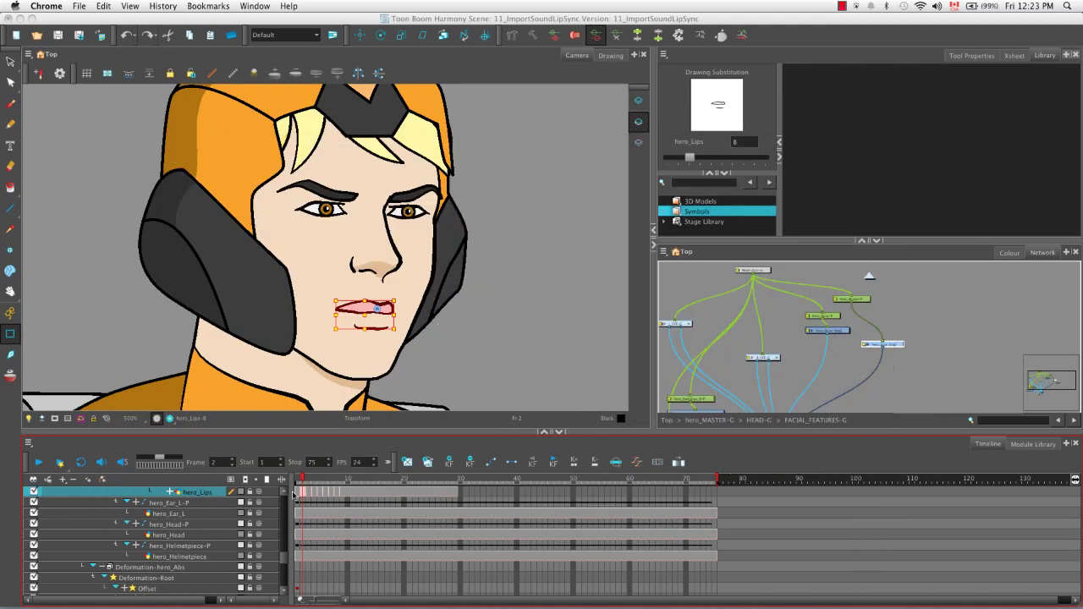
{"action": "left_click_drag", "start_coordinate": [307, 495], "coordinate": [339, 495]}
{"action": "left_click", "coordinate": [321, 479]}
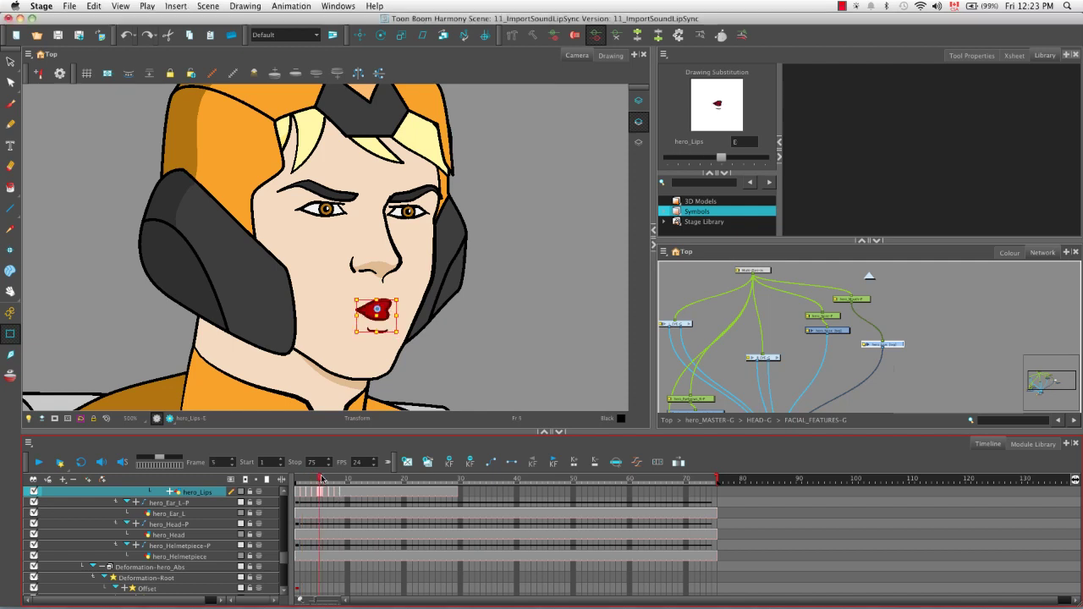
{"action": "mouse_move", "coordinate": [321, 479]}
{"action": "left_mouse_down"}
{"action": "mouse_move", "coordinate": [345, 479]}
{"action": "mouse_move", "coordinate": [335, 479]}
{"action": "left_mouse_up"}
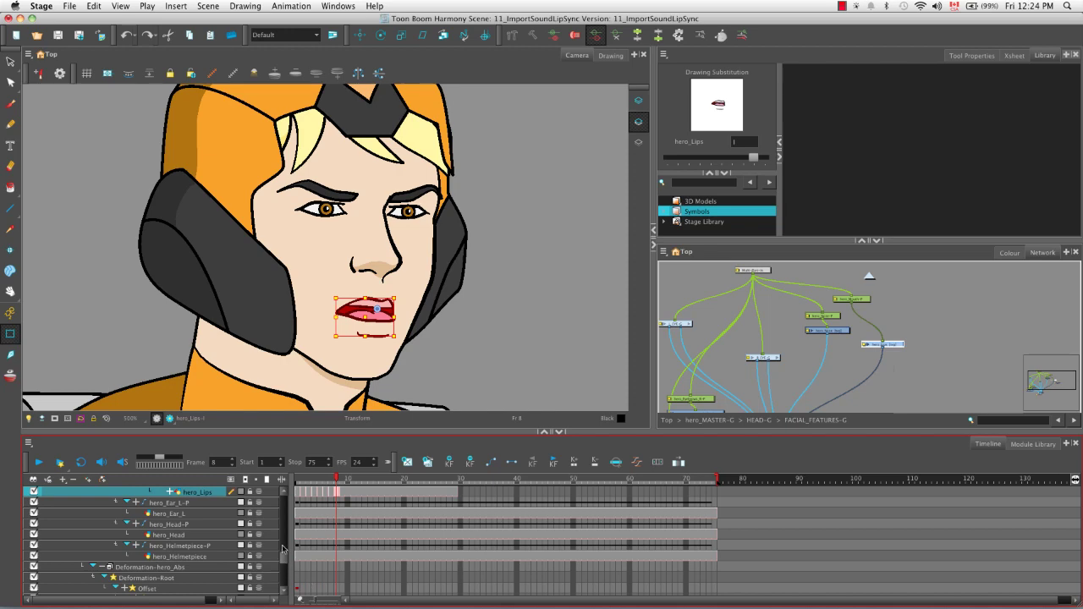
{"action": "left_click_drag", "start_coordinate": [282, 550], "coordinate": [282, 496]}
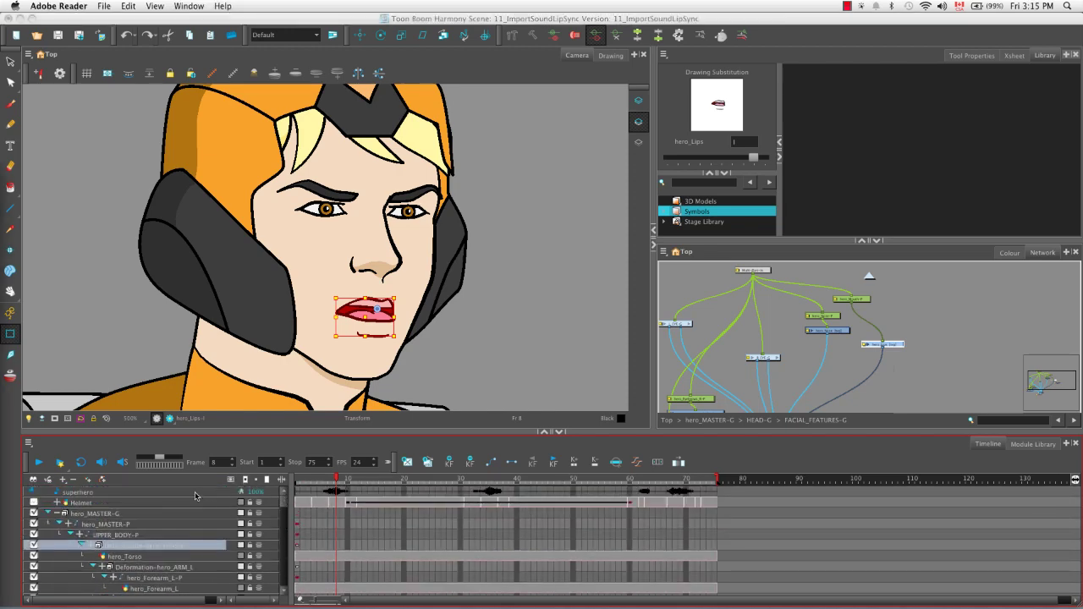
Run Auto Lip-Sync Detection on the superhero sound layer from its cell context menu at frame 5.
{"action": "left_click", "coordinate": [195, 496]}
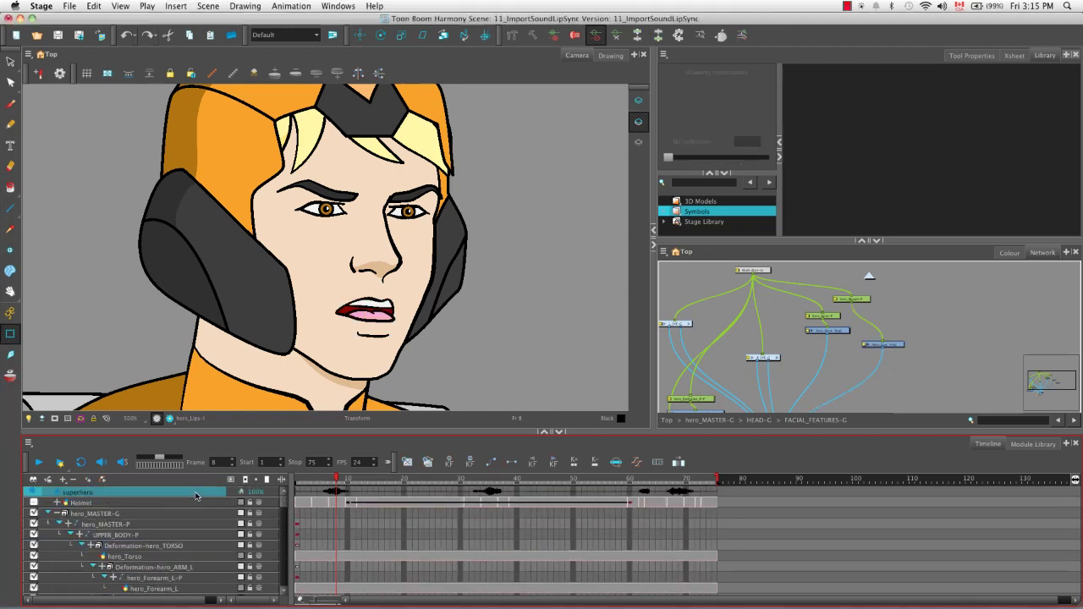
{"action": "left_click", "coordinate": [320, 494]}
{"action": "right_click", "coordinate": [320, 494]}
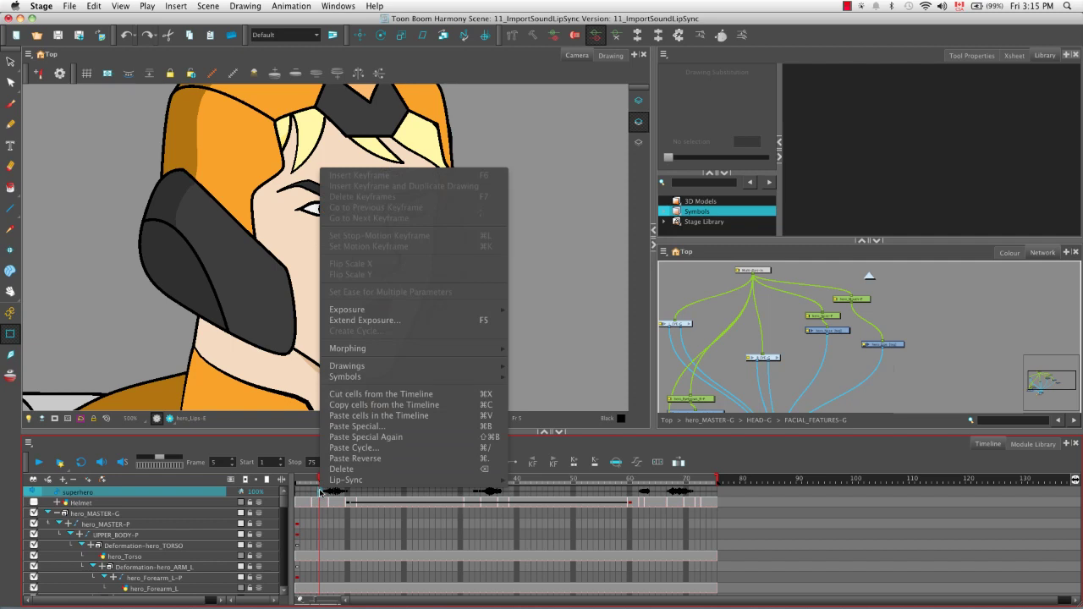
{"action": "mouse_move", "coordinate": [323, 484]}
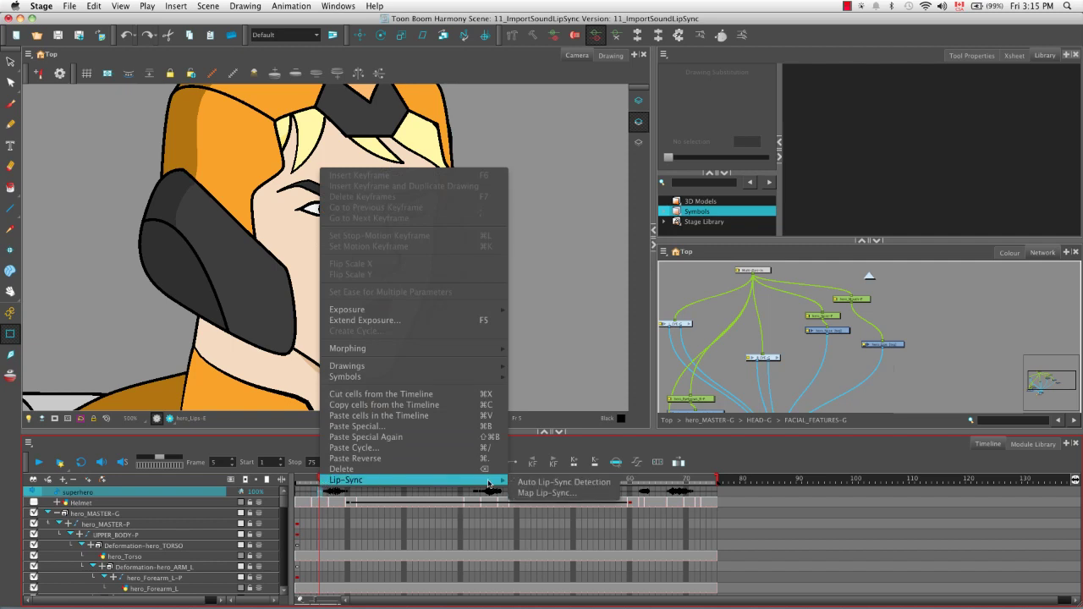
{"action": "left_click", "coordinate": [559, 483]}
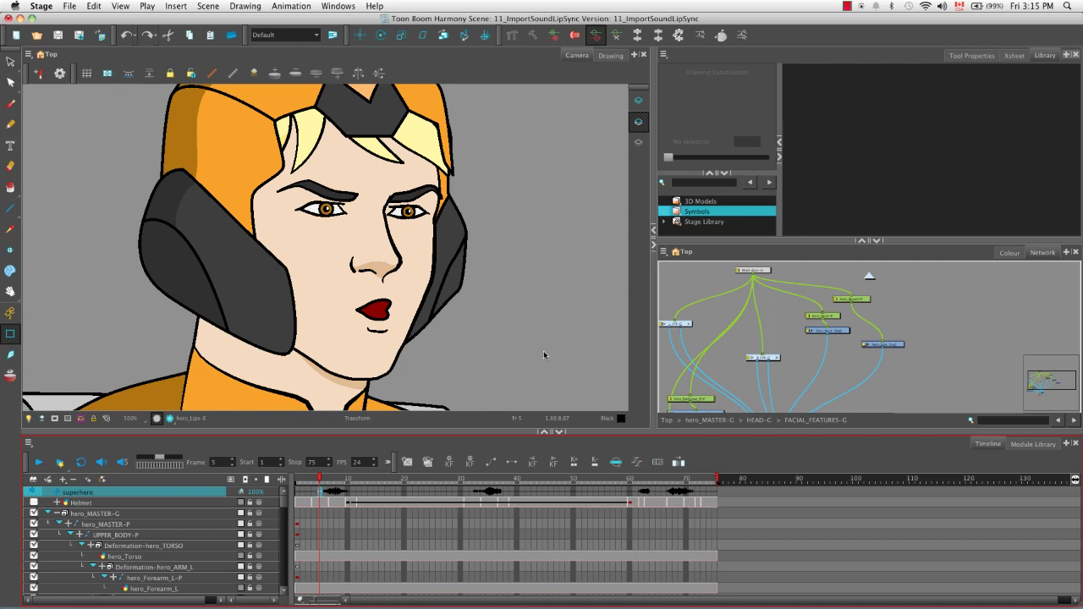
{"action": "right_click", "coordinate": [320, 493]}
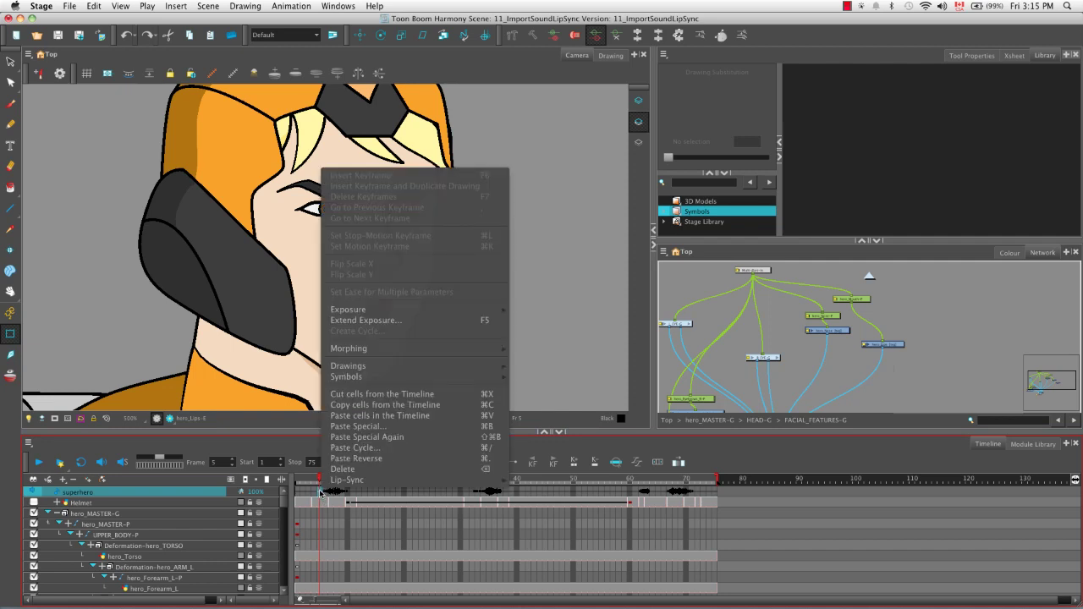
Map the superhero lip-sync onto hero_Lips as the destination layer via Map Lip-Sync.
{"action": "mouse_move", "coordinate": [323, 483]}
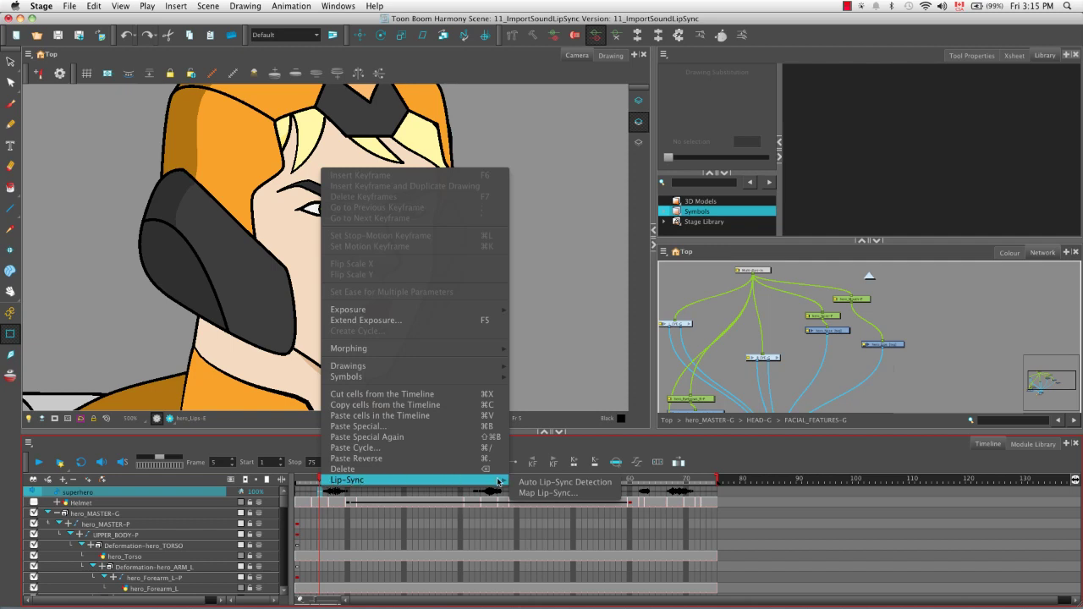
{"action": "left_click", "coordinate": [538, 494]}
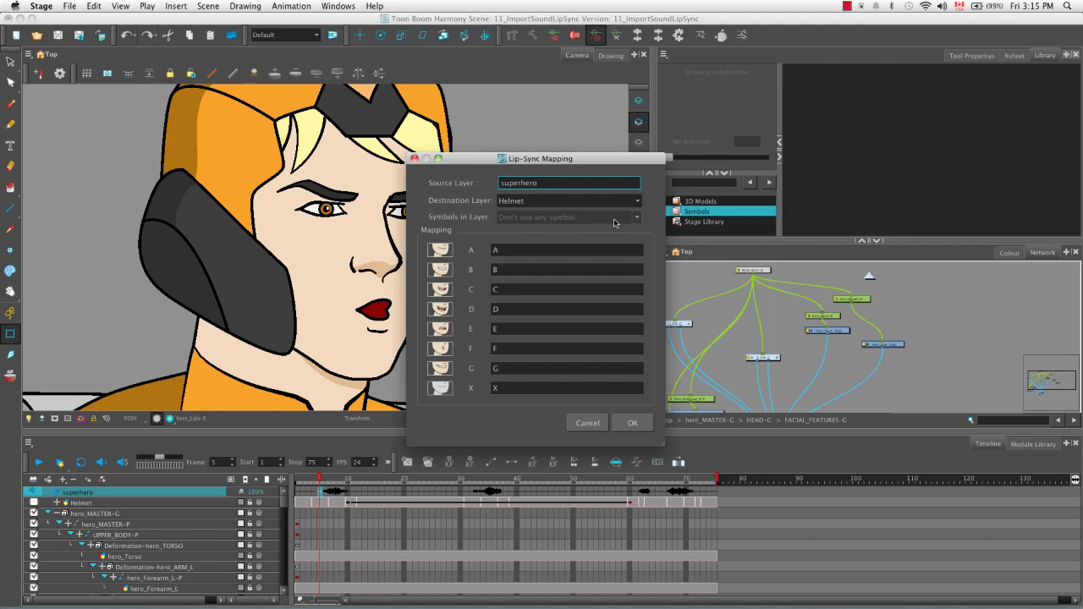
{"action": "left_click", "coordinate": [637, 201]}
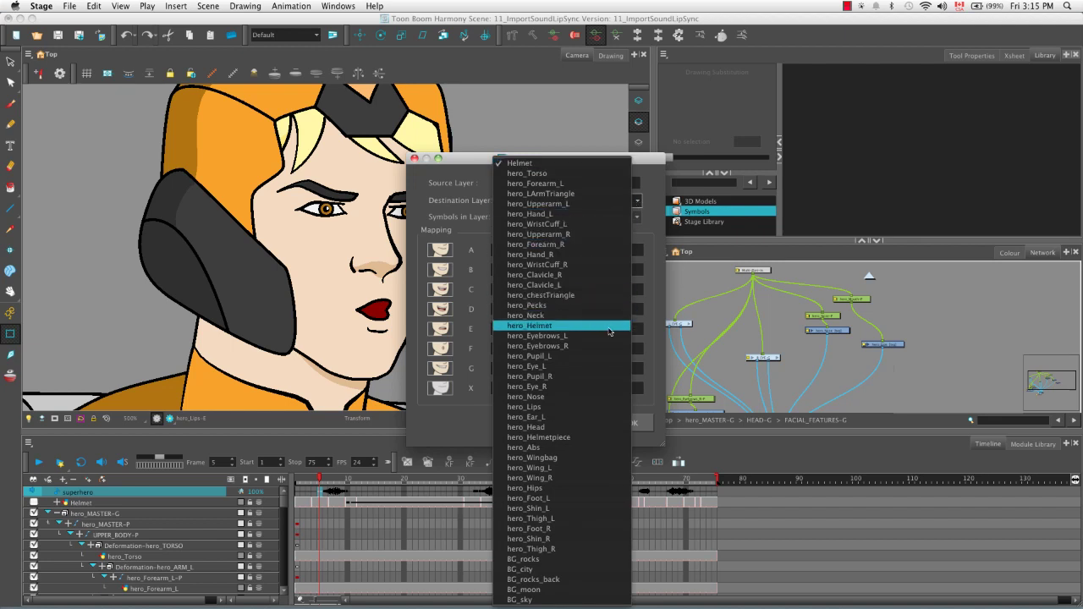
{"action": "left_click", "coordinate": [603, 407]}
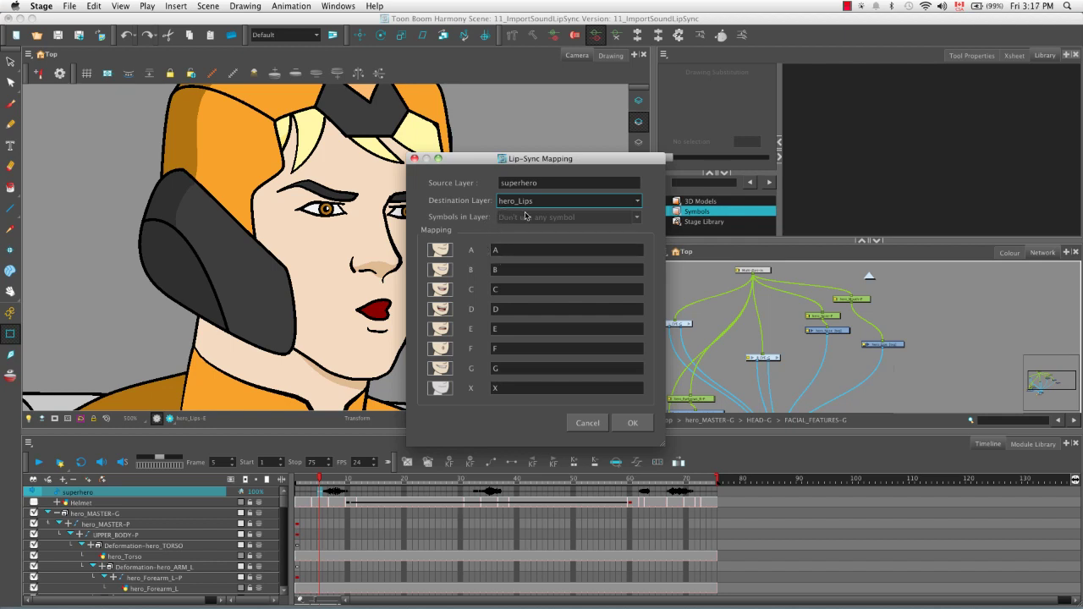
{"action": "left_click", "coordinate": [631, 423]}
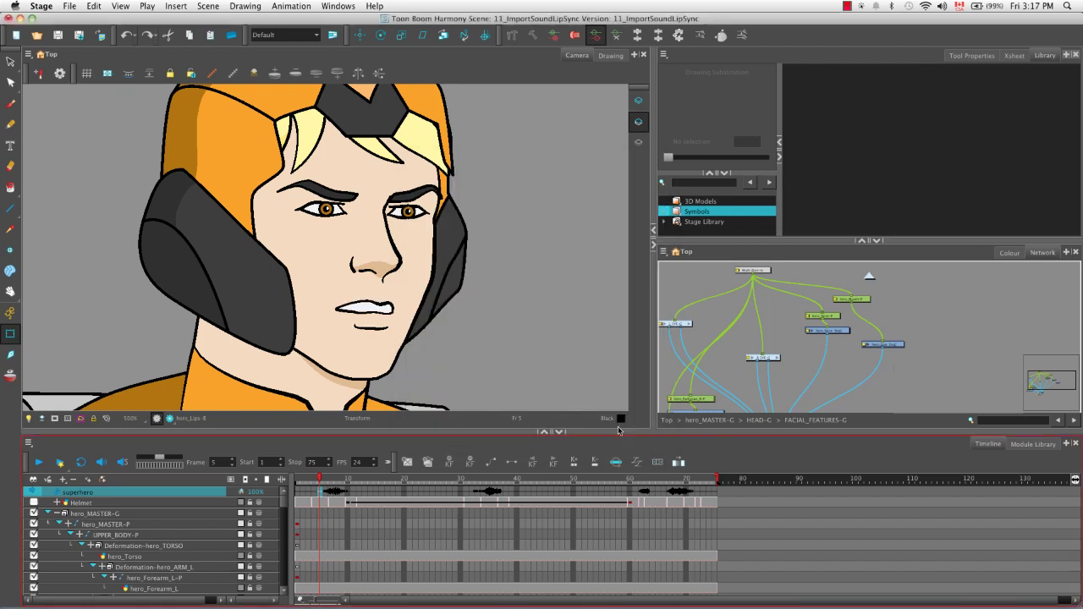
{"action": "left_click", "coordinate": [329, 479]}
{"action": "key", "text": "comma"}
{"action": "key", "text": "comma"}
{"action": "key", "text": "comma"}
{"action": "key", "text": "comma"}
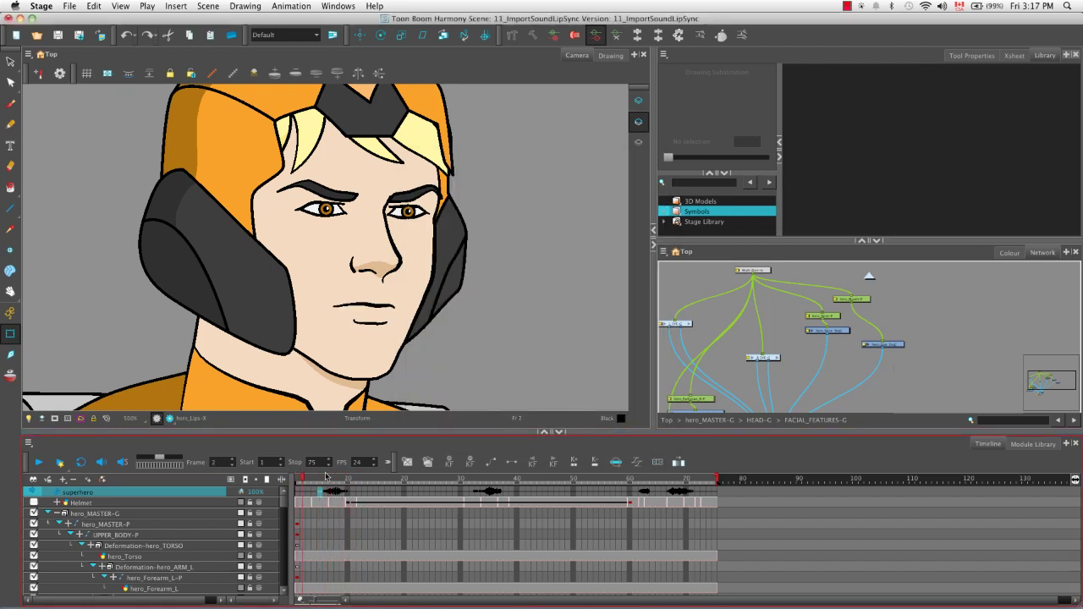
{"action": "mouse_move", "coordinate": [326, 476]}
{"action": "left_mouse_down"}
{"action": "mouse_move", "coordinate": [522, 479]}
{"action": "mouse_move", "coordinate": [298, 470]}
{"action": "left_mouse_up"}
Turn on sound, play the animation through frame 75, and check the hero_Lips mouth letters in the Xsheet.
{"action": "left_click", "coordinate": [98, 469]}
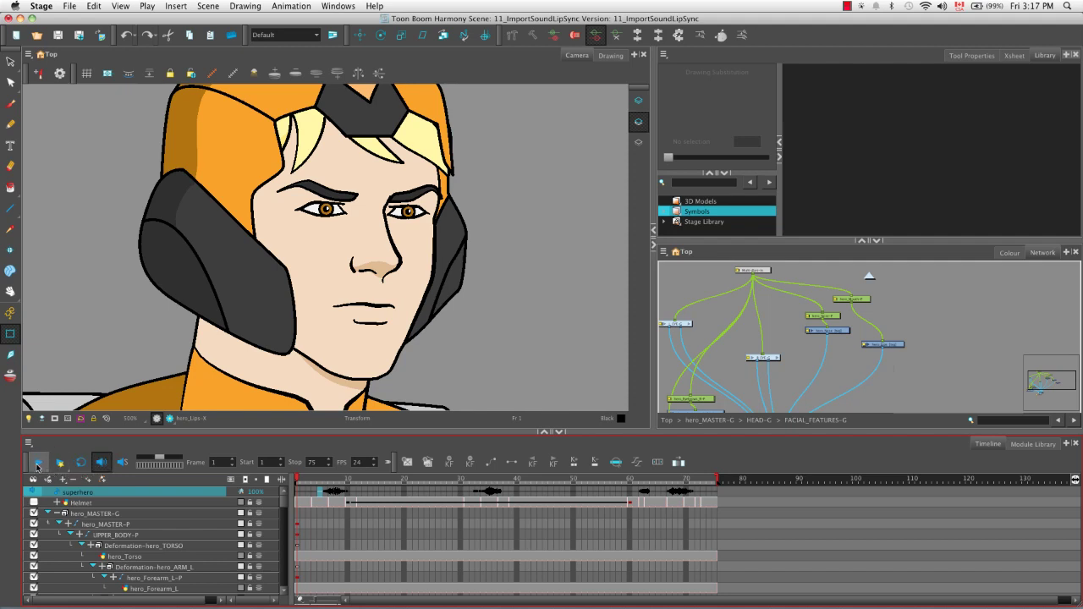
{"action": "left_click", "coordinate": [39, 463]}
{"action": "left_click", "coordinate": [999, 61]}
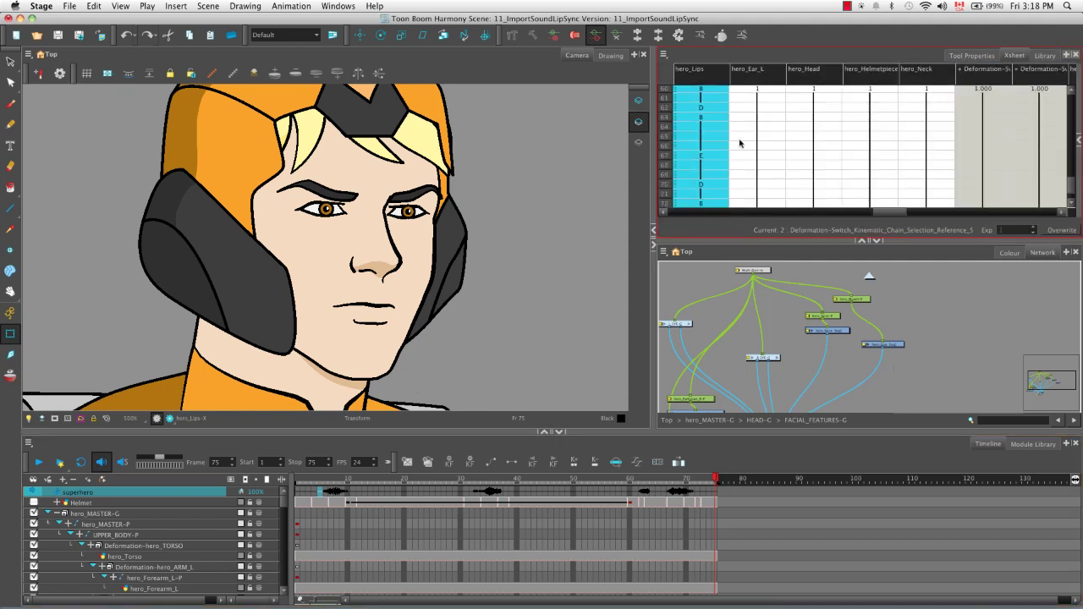